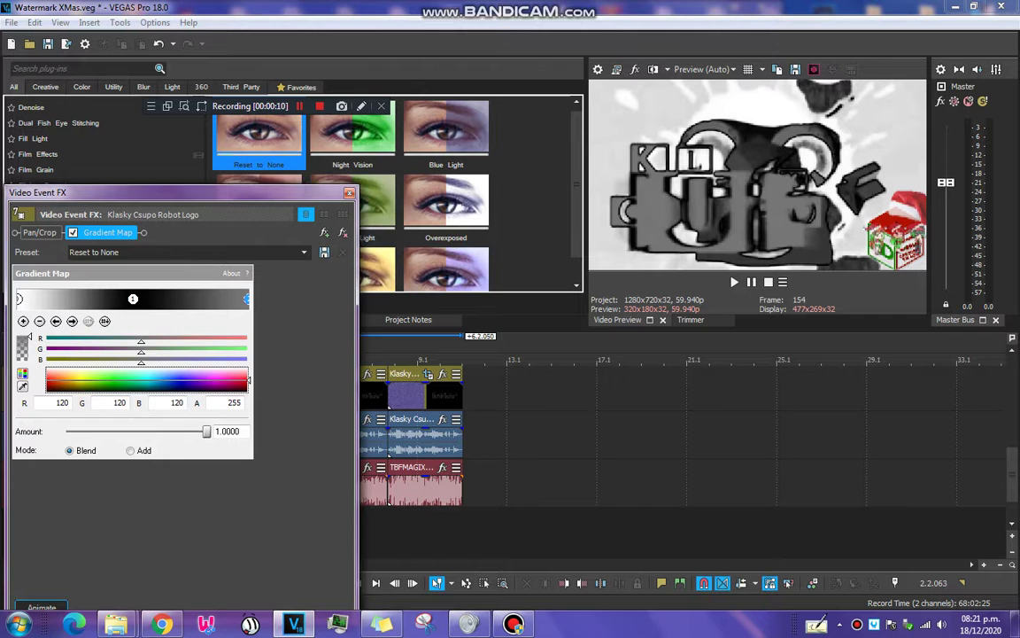
# - Add the Swirl effect with the Maximum Swirl, Clockwise preset to the first Klasky Csupo clip
pyautogui.press('Down')
pyautogui.press('Down')
pyautogui.press('Down')
pyautogui.press('Down')
pyautogui.press('Down')
pyautogui.press('Down')
pyautogui.press('Down')
pyautogui.press('Down')
pyautogui.press('Down')
pyautogui.press('Down')
pyautogui.press('Down')
pyautogui.press('Down')
pyautogui.press('Down')
pyautogui.press('Down')
pyautogui.press('Down')
pyautogui.press('Down')
pyautogui.press('Down')
pyautogui.press('Down')
pyautogui.press('Down')
pyautogui.press('Down')
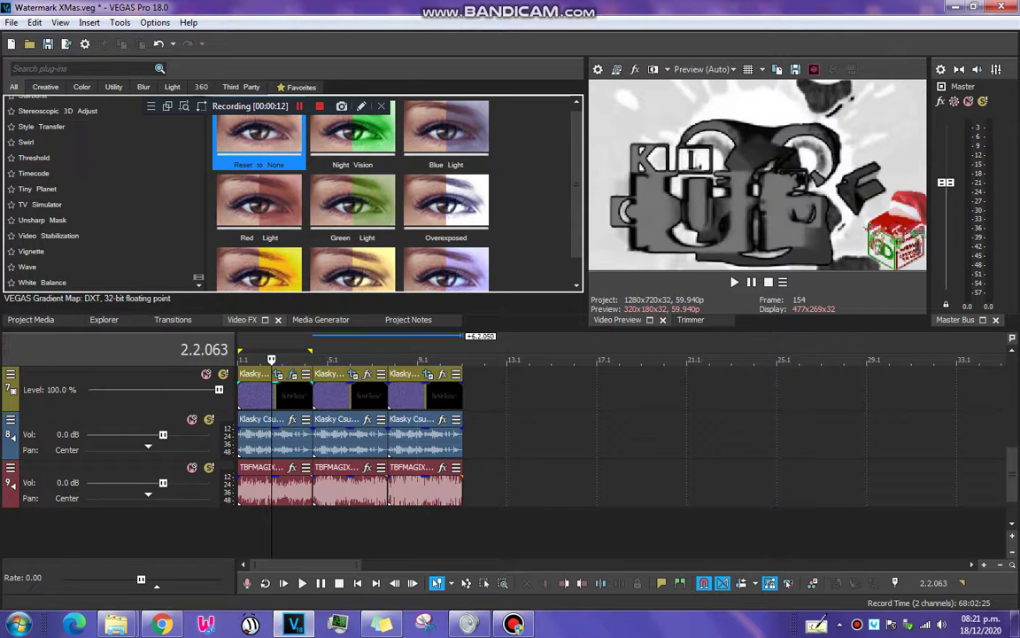
pyautogui.press('Return')
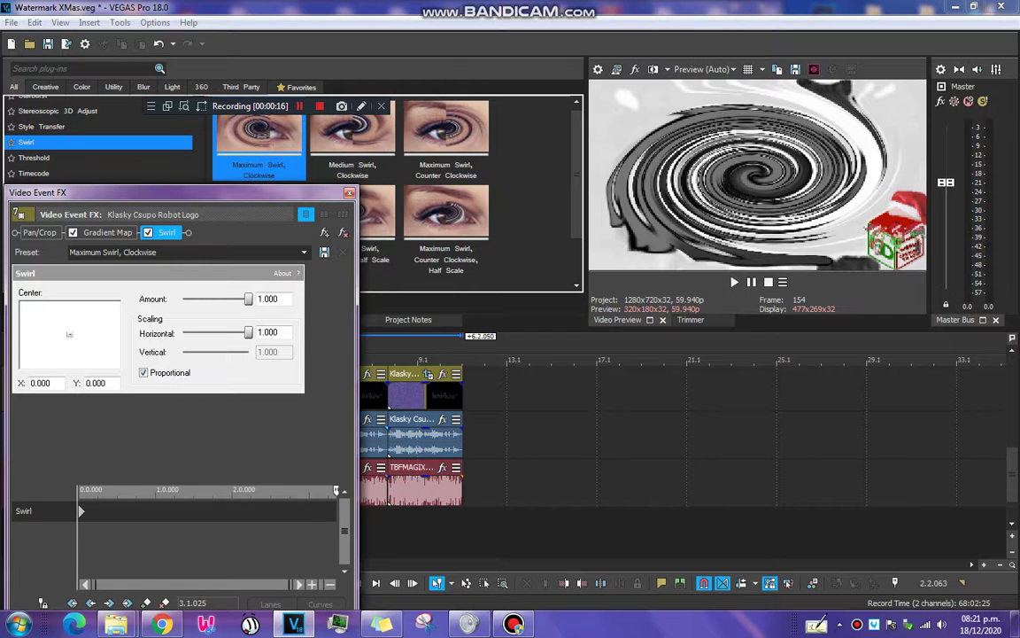
# - Recolor the first clip's Gradient Map stops to green at the start, blue in the middle and black at the end
pyautogui.click(107, 232)
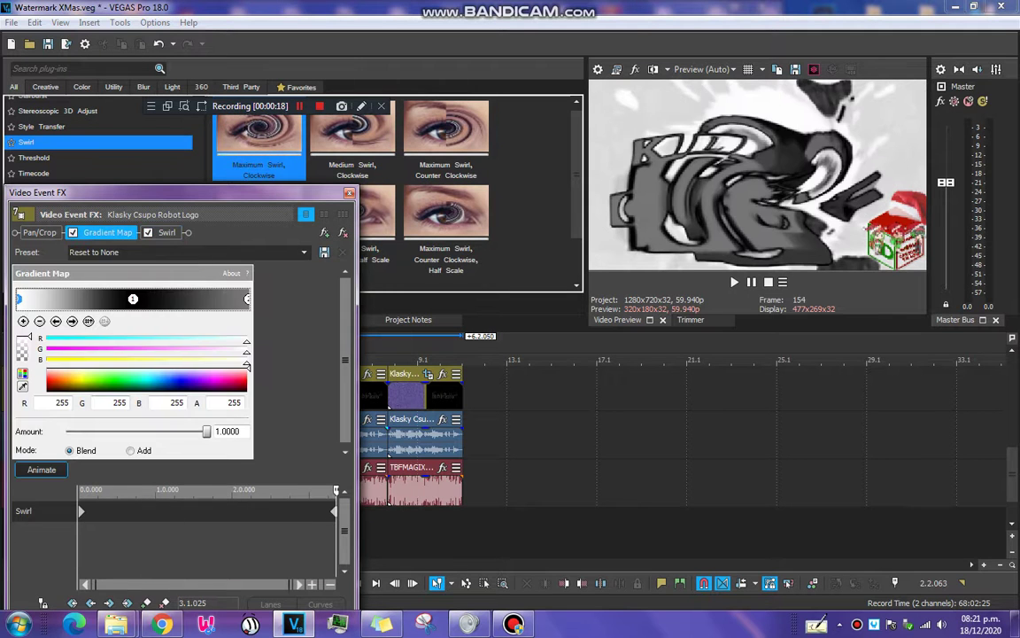
pyautogui.click(111, 377)
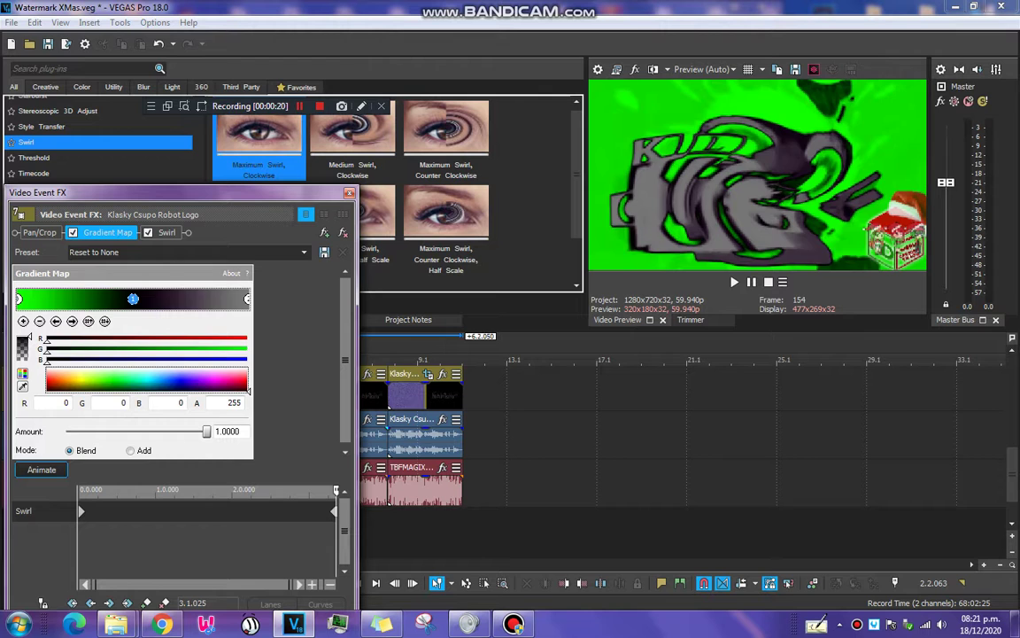
pyautogui.click(180, 379)
pyautogui.click(247, 299)
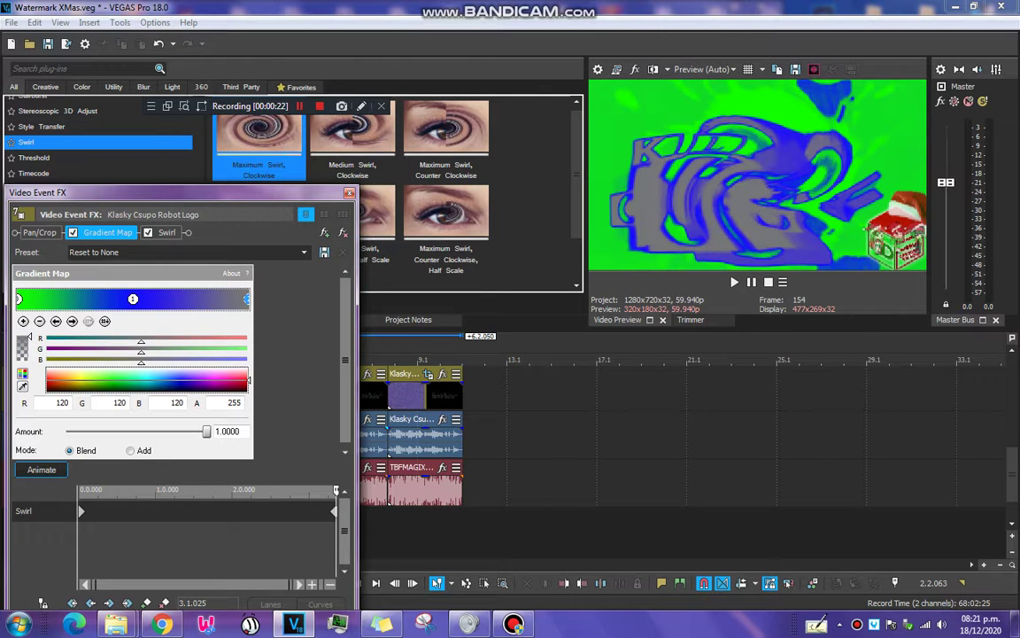
pyautogui.click(247, 390)
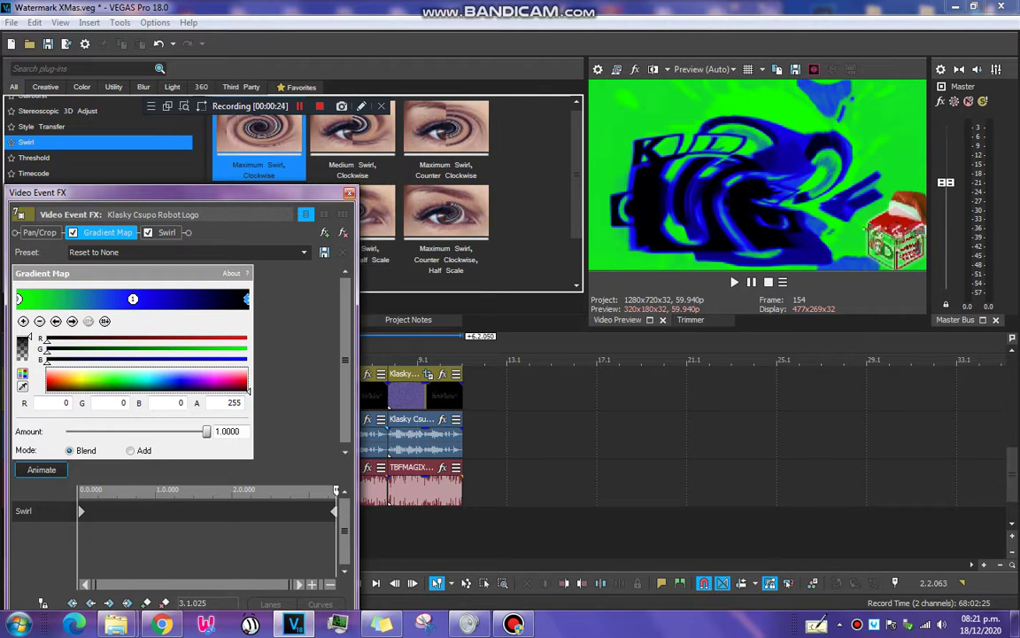
pyautogui.click(349, 192)
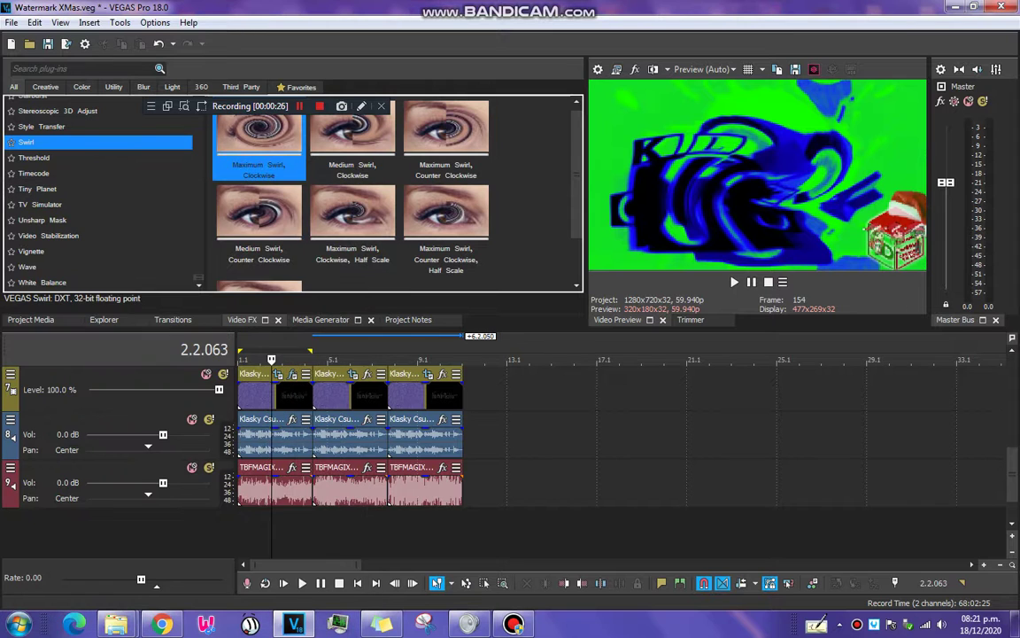
# - Add the Swirl effect with the Maximum Swirl, Clockwise, Half Scale preset to the second clip
pyautogui.click(343, 359)
pyautogui.moveTo(353, 212); pyautogui.dragTo(350, 394)
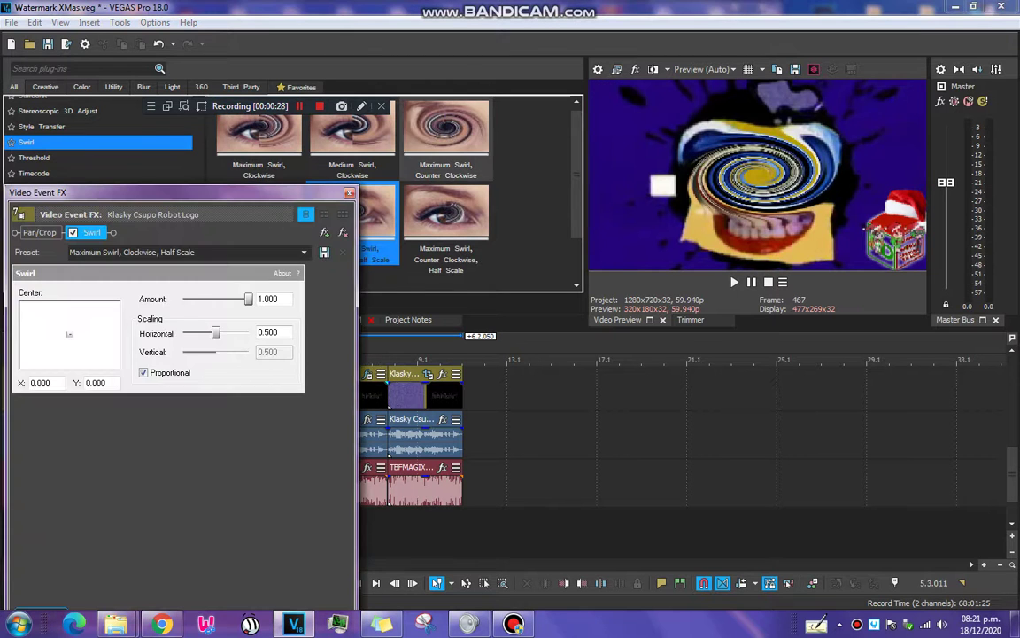
pyautogui.click(40, 232)
pyautogui.click(349, 193)
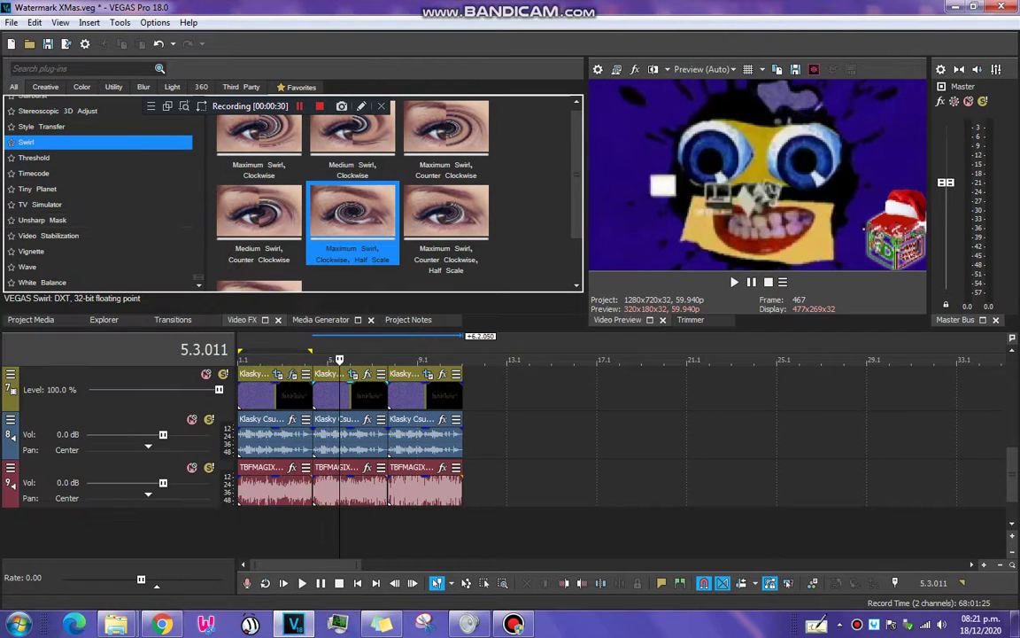
pyautogui.moveTo(352, 213); pyautogui.dragTo(350, 394)
pyautogui.click(349, 192)
# - Add the Wave effect with the Small preset to the second clip
pyautogui.click(28, 266)
pyautogui.moveTo(259, 204); pyautogui.dragTo(310, 394)
pyautogui.click(349, 193)
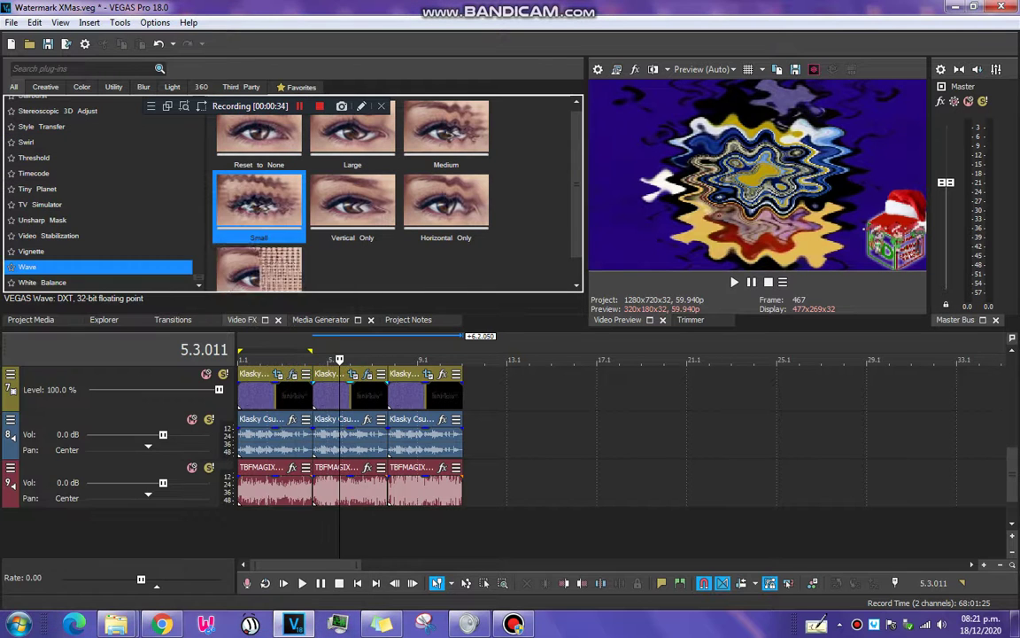
# - Add the NewBlue ME Wiggle effect with the Fun House preset to the first clip
pyautogui.scroll(5, 204, 190)
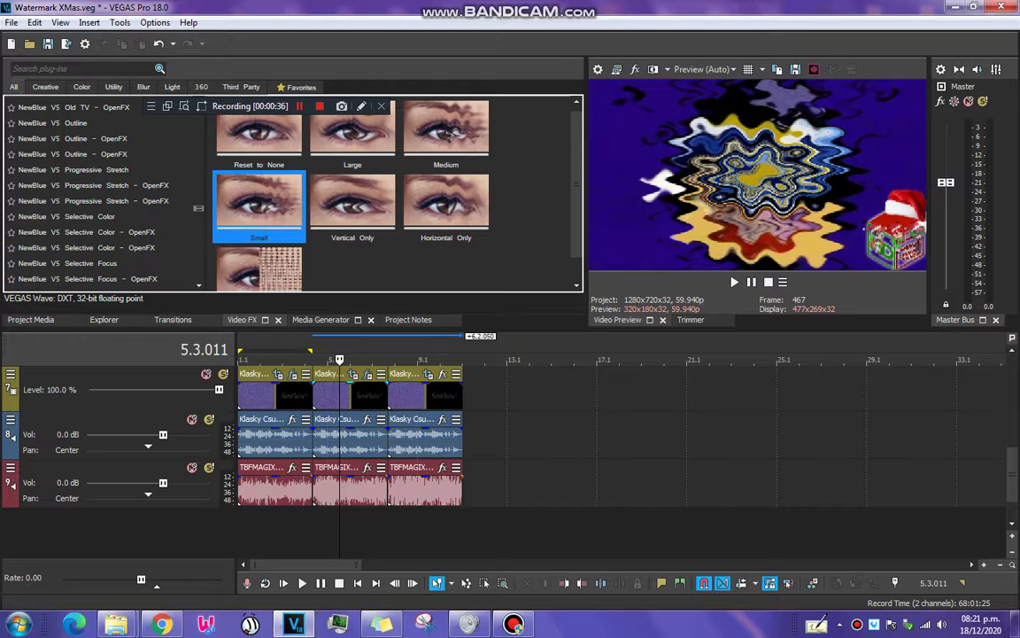
pyautogui.click(264, 394)
pyautogui.scroll(4, 204, 190)
pyautogui.scroll(4, 198, 201)
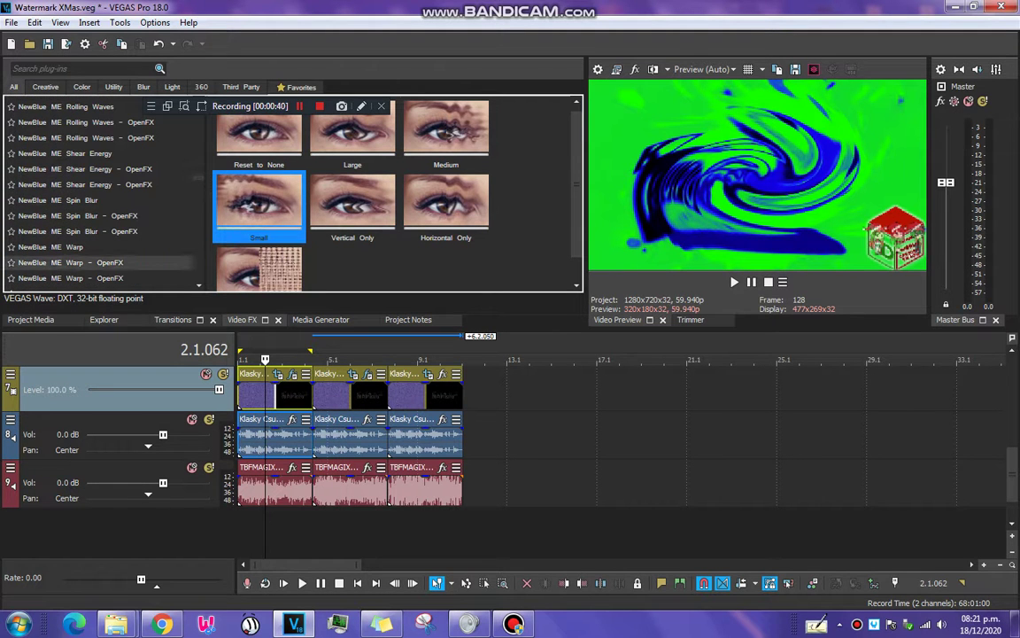
pyautogui.scroll(-3, 98, 248)
pyautogui.click(97, 124)
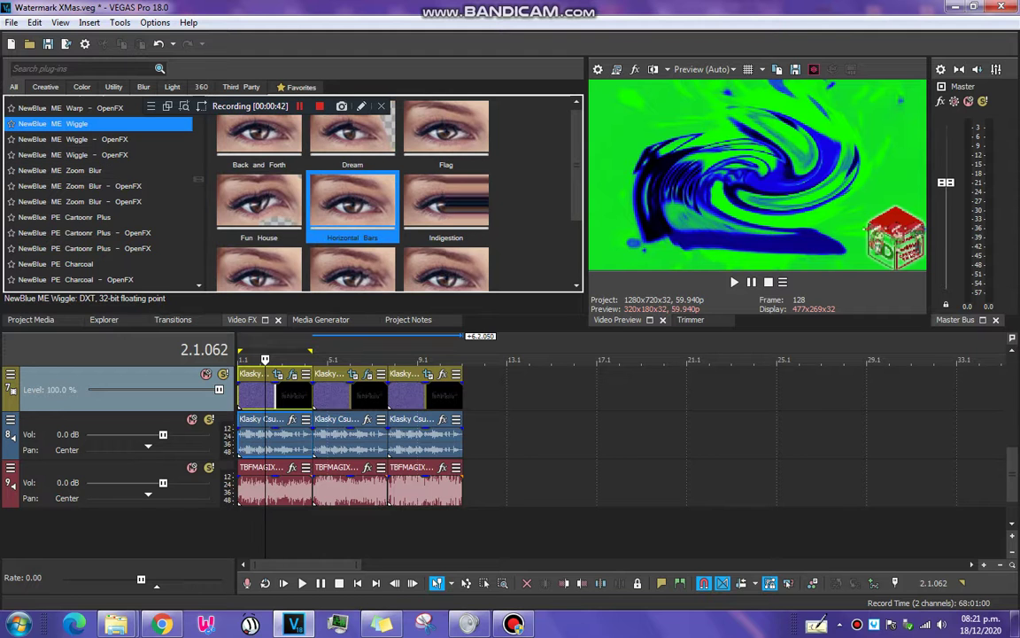
pyautogui.moveTo(258, 204); pyautogui.dragTo(274, 395)
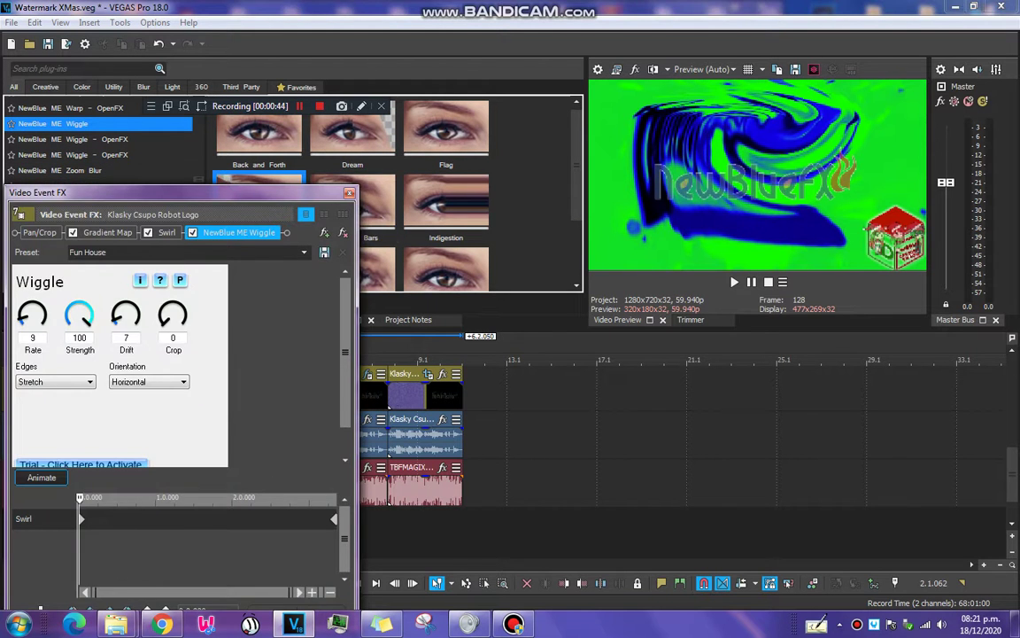
pyautogui.click(349, 192)
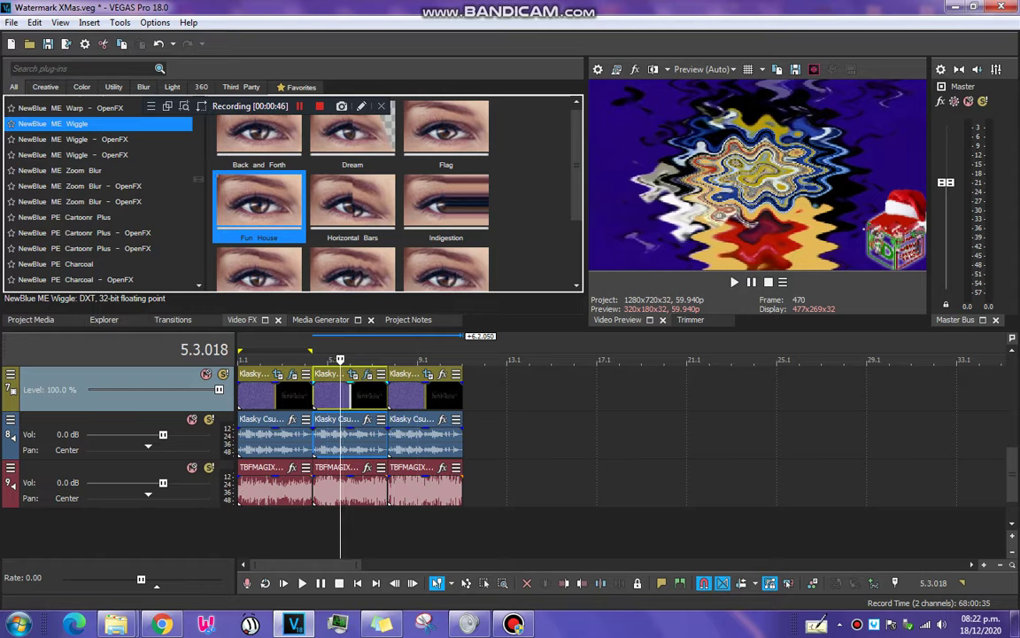
# - Add the NewBlue ME Wiggle effect with the Dream preset to the second clip
pyautogui.scroll(-2, 97, 195)
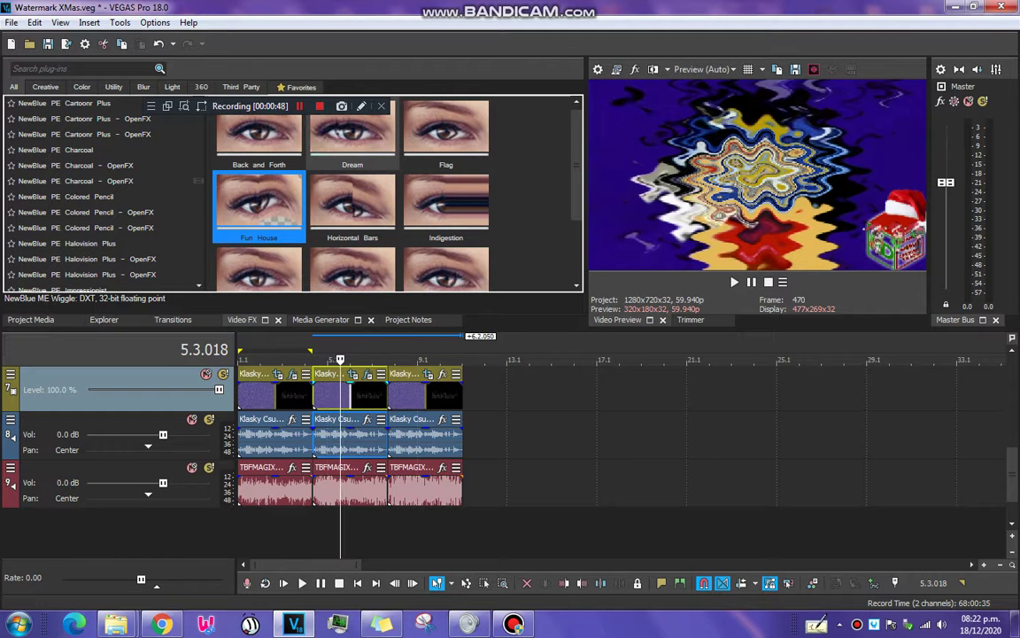
pyautogui.doubleClick(352, 133)
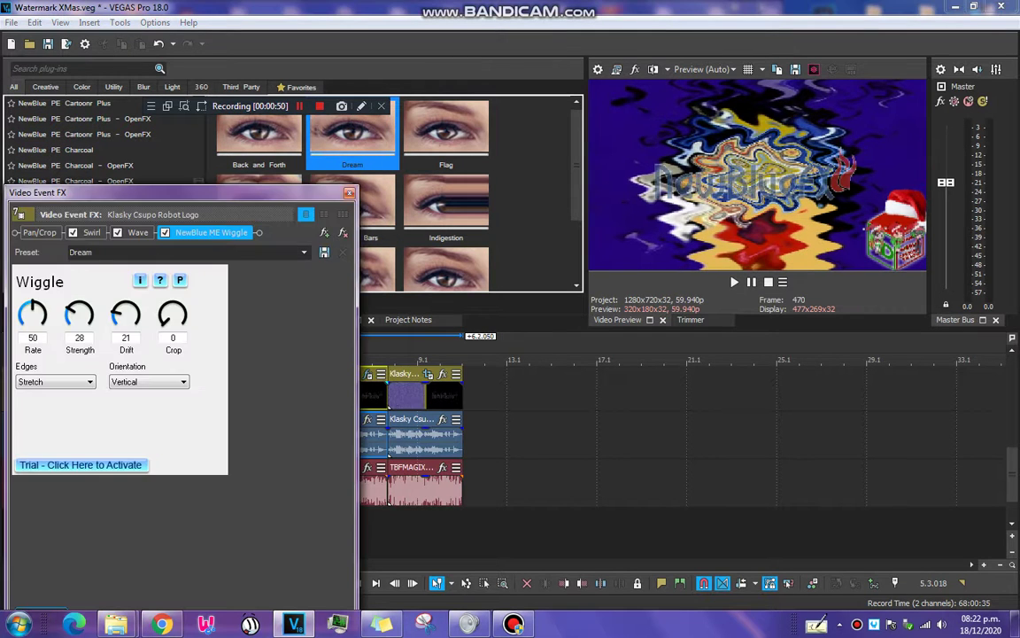
pyautogui.click(349, 192)
# - Add another NewBlue ME Wiggle with the Fun House preset to the second clip, setting Rate and Strength to 36
pyautogui.doubleClick(259, 202)
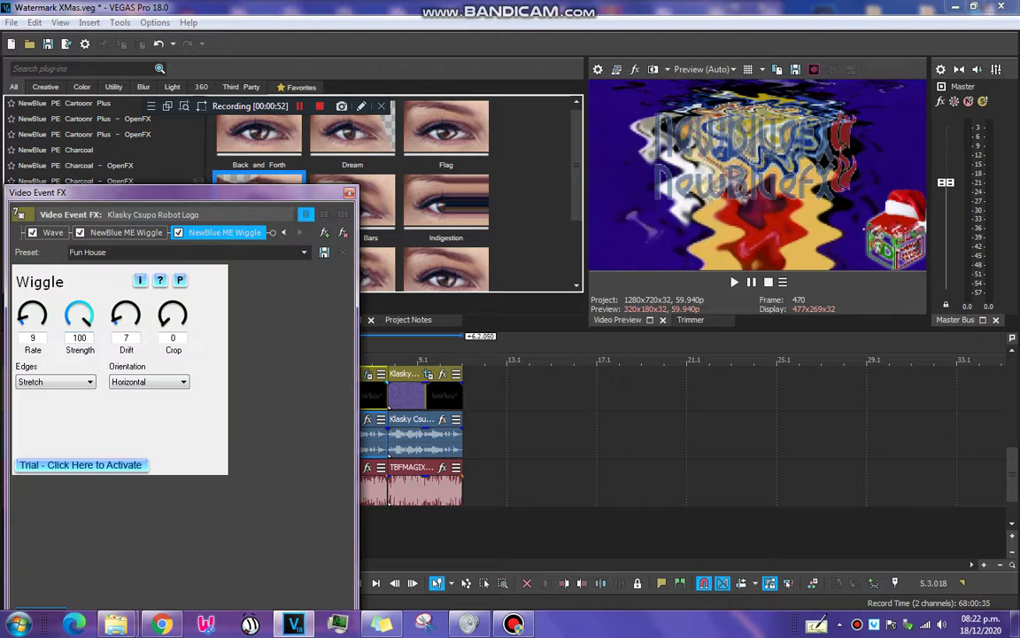
pyautogui.moveTo(33, 314); pyautogui.dragTo(79, 335)
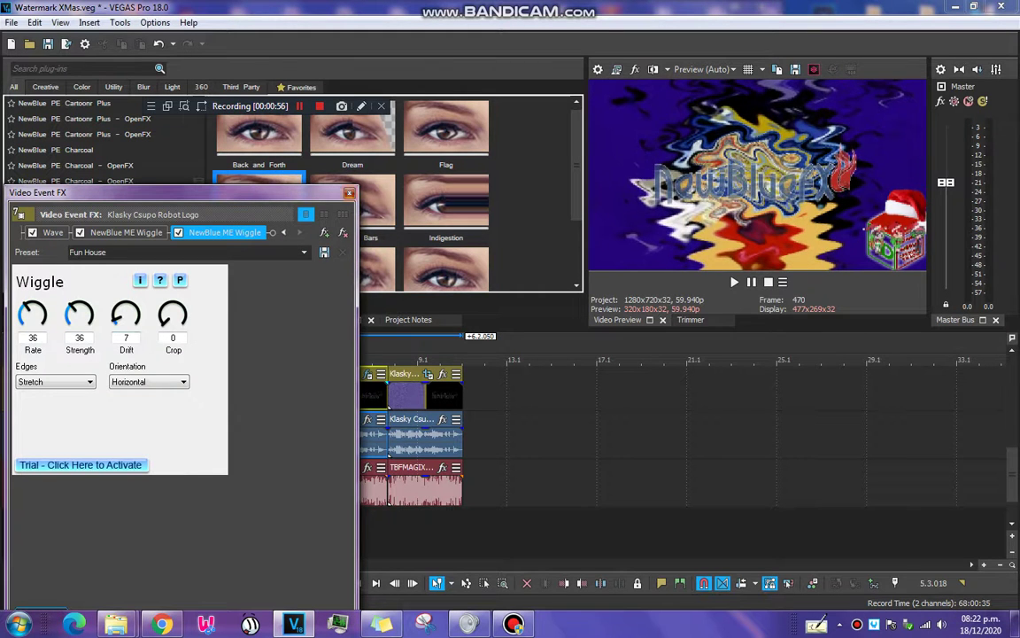
pyautogui.click(349, 193)
# - Add another Wave effect to the second clip using the Large preset
pyautogui.scroll(-10, 98, 191)
pyautogui.click(27, 266)
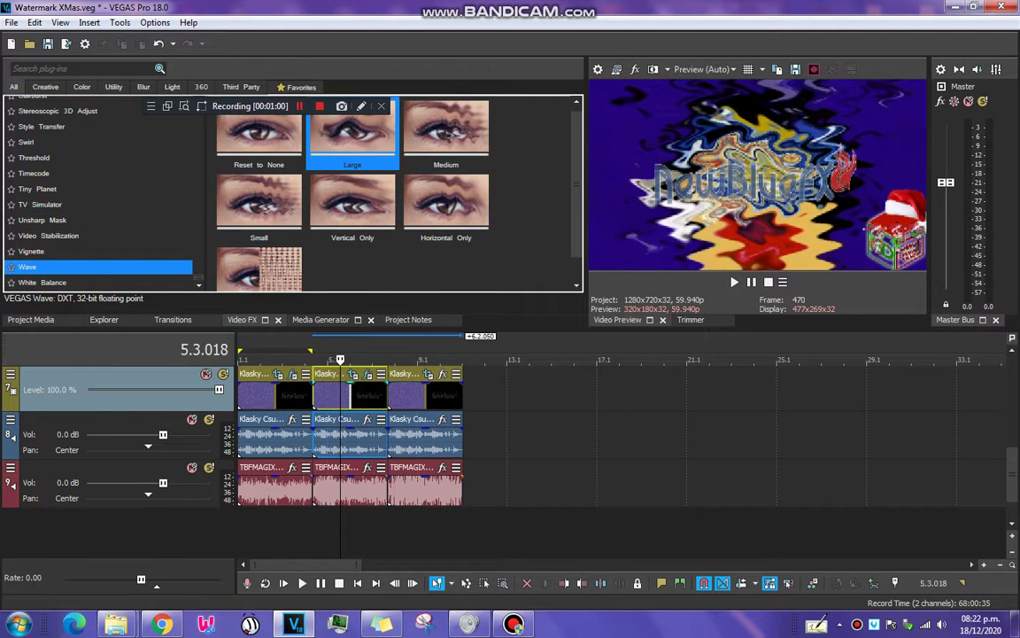
pyautogui.moveTo(331, 336); pyautogui.dragTo(350, 394)
pyautogui.click(349, 192)
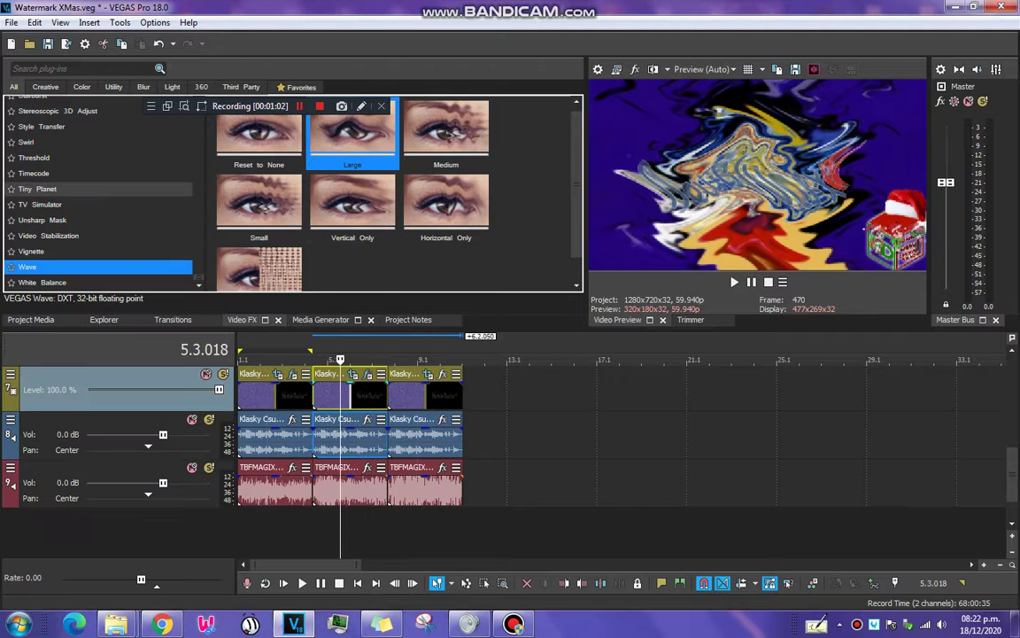
# - Add another Swirl effect to the second clip using the Medium Swirl, Counter Clockwise preset
pyautogui.click(54, 142)
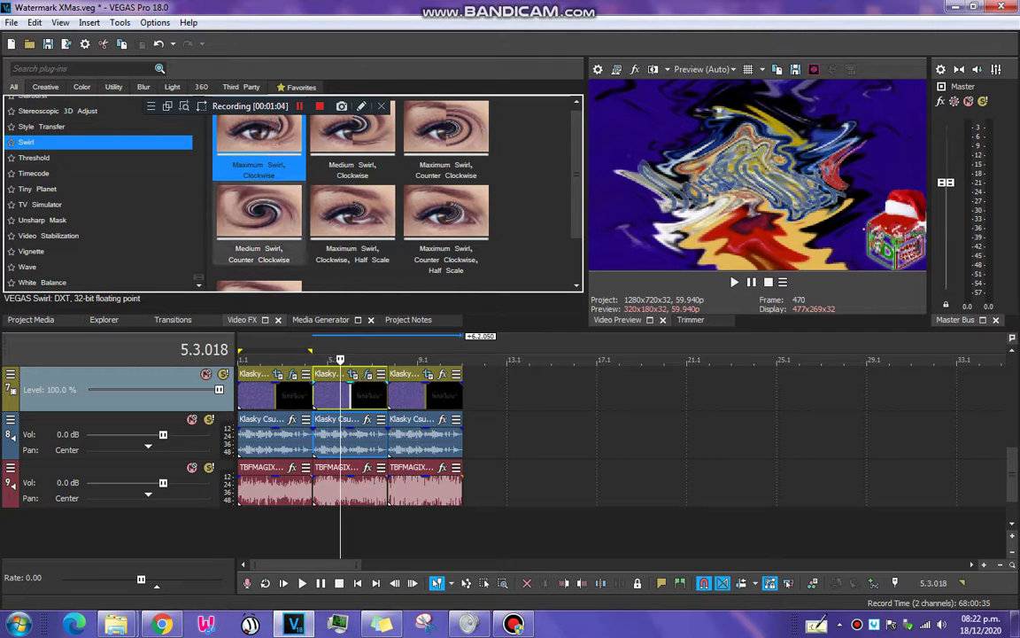
pyautogui.moveTo(259, 212); pyautogui.dragTo(349, 394)
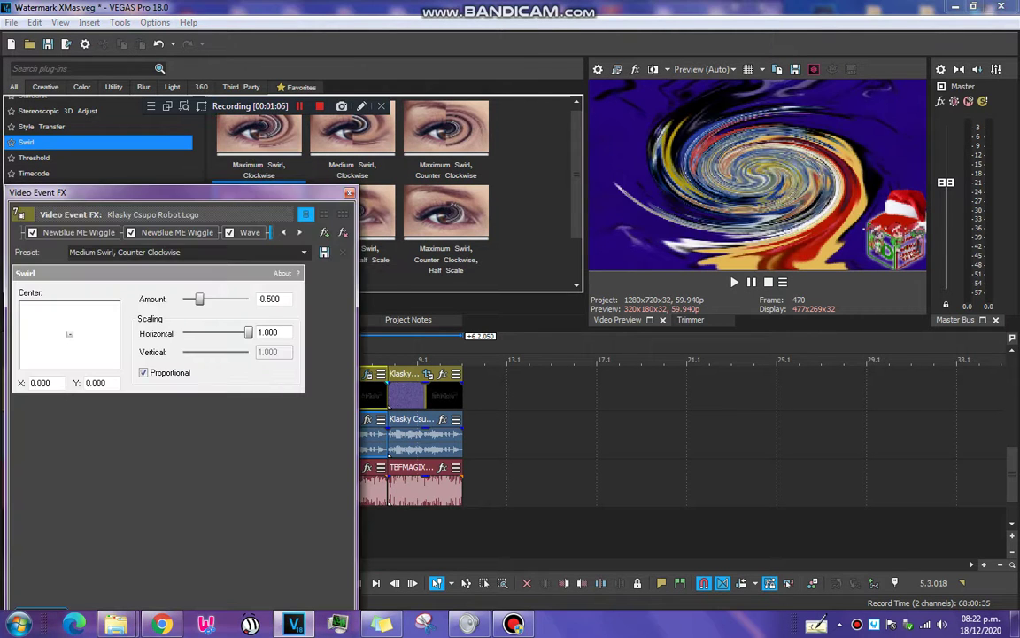
pyautogui.click(349, 192)
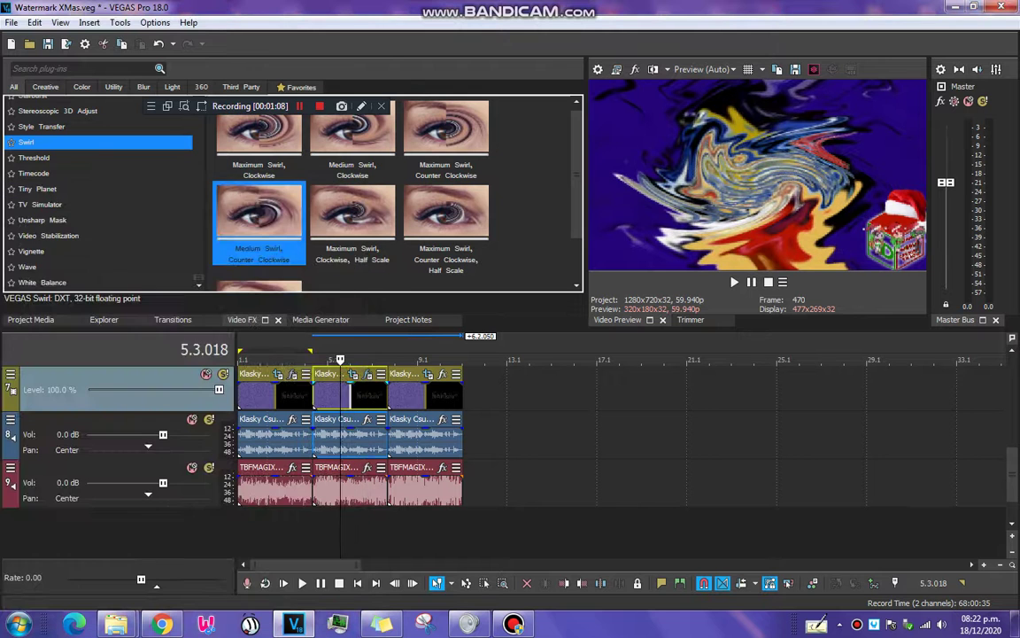
# - Add the TV Simulator effect with the TV Look preset to the second clip
pyautogui.click(40, 204)
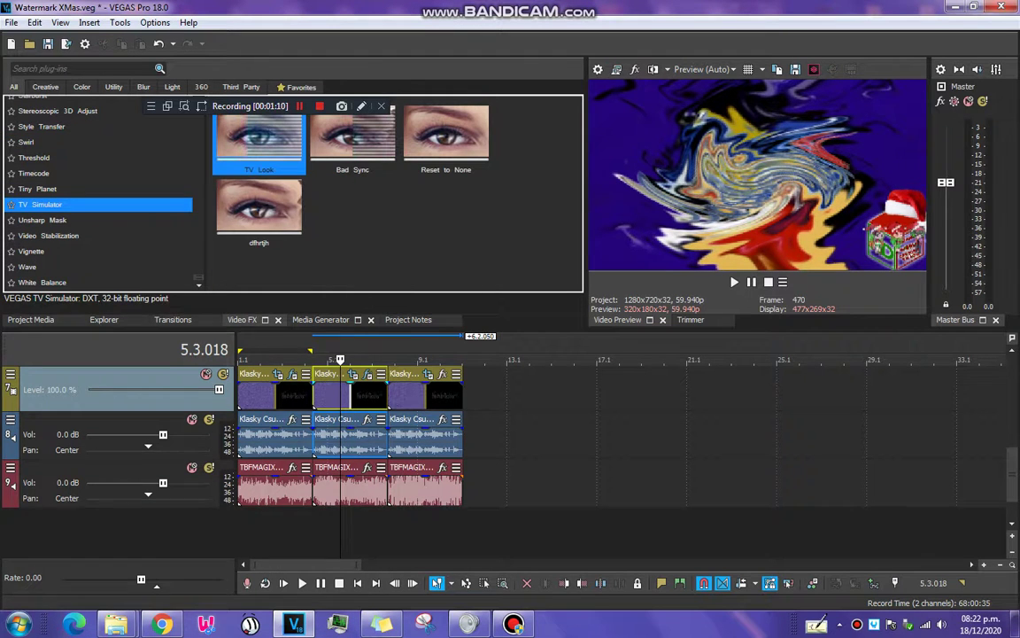
pyautogui.moveTo(258, 137); pyautogui.dragTo(349, 395)
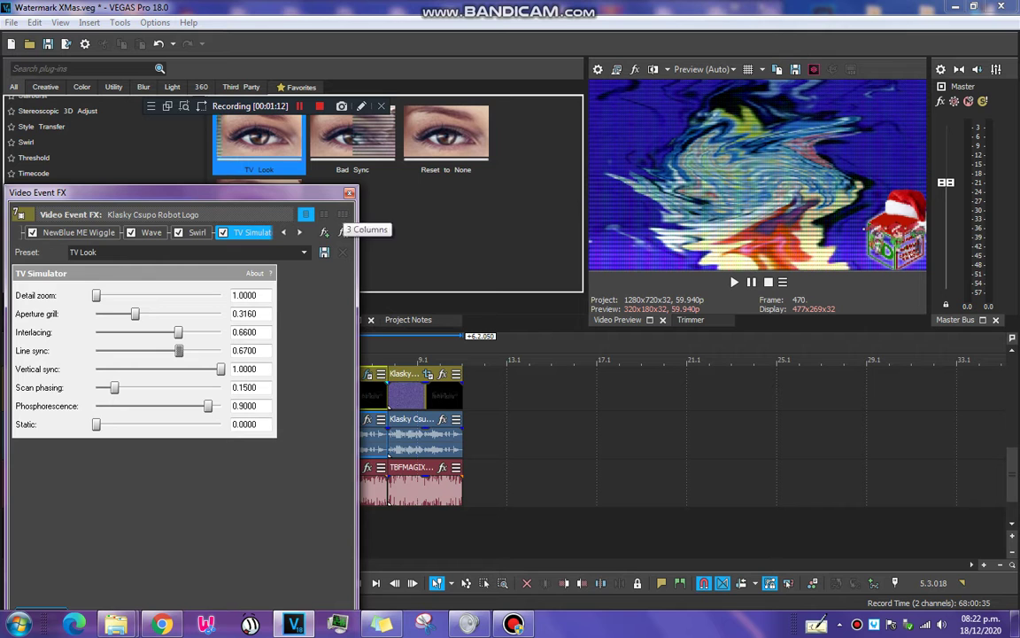
pyautogui.click(349, 192)
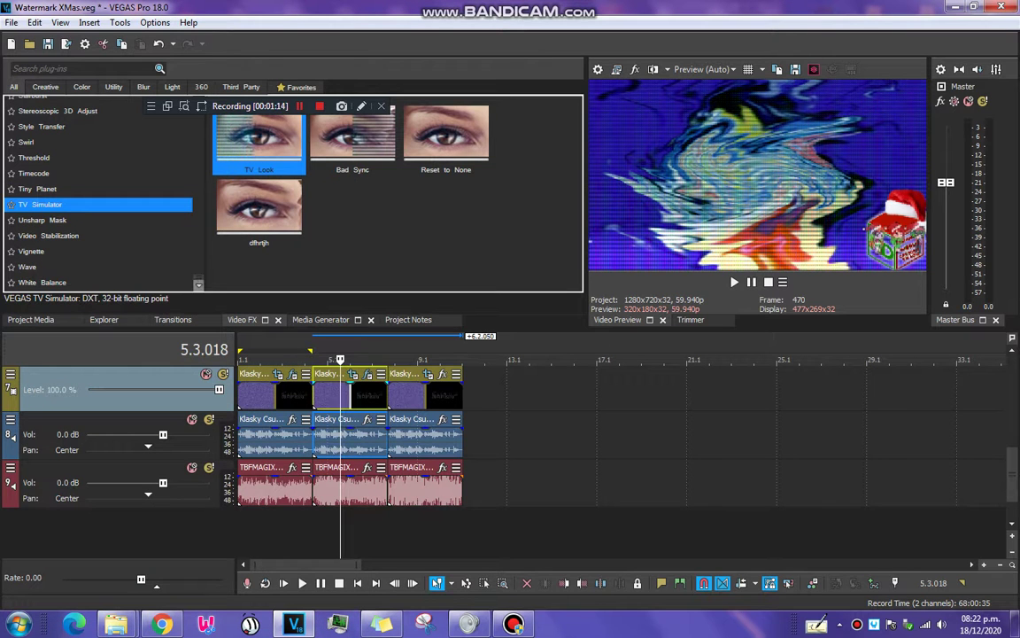
# - Add a Gradient Map to the second clip from the Reset to None preset, with opaque green, white and blue stops
pyautogui.scroll(15, 97, 191)
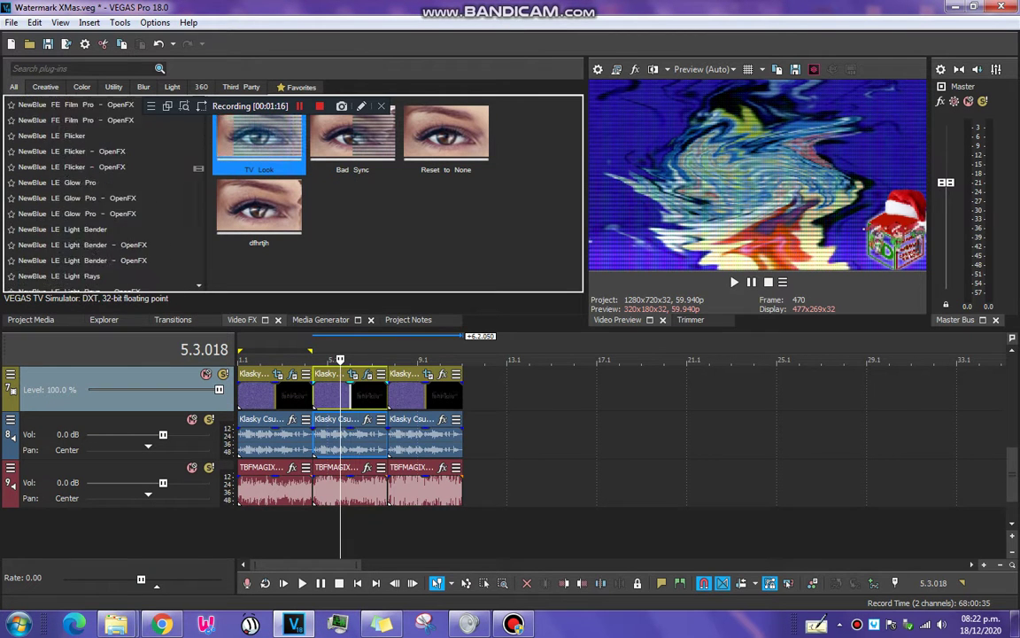
pyautogui.click(41, 165)
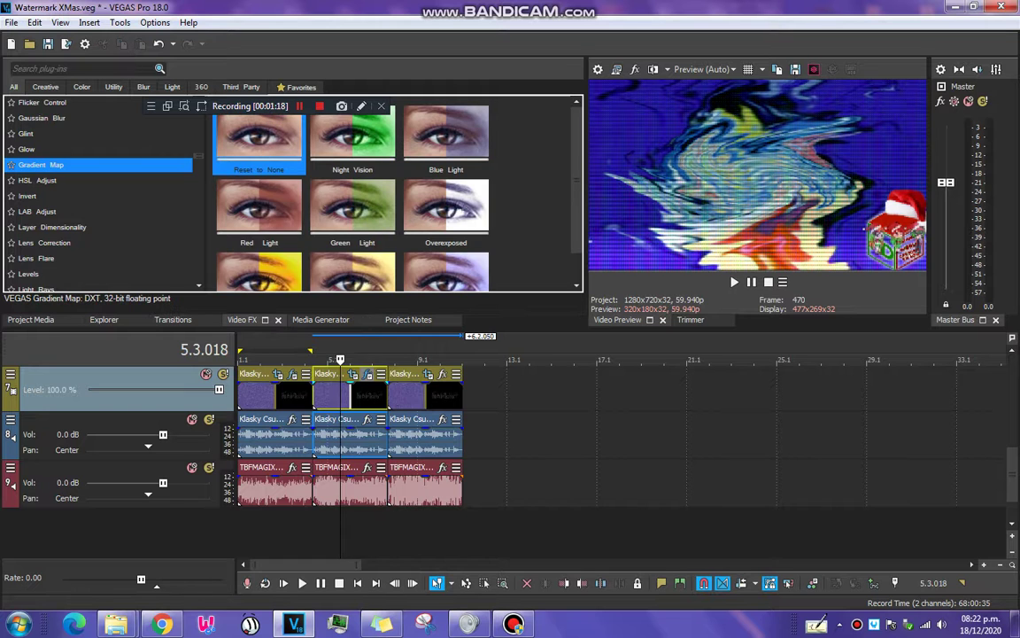
pyautogui.moveTo(259, 137); pyautogui.dragTo(350, 389)
pyautogui.click(113, 380)
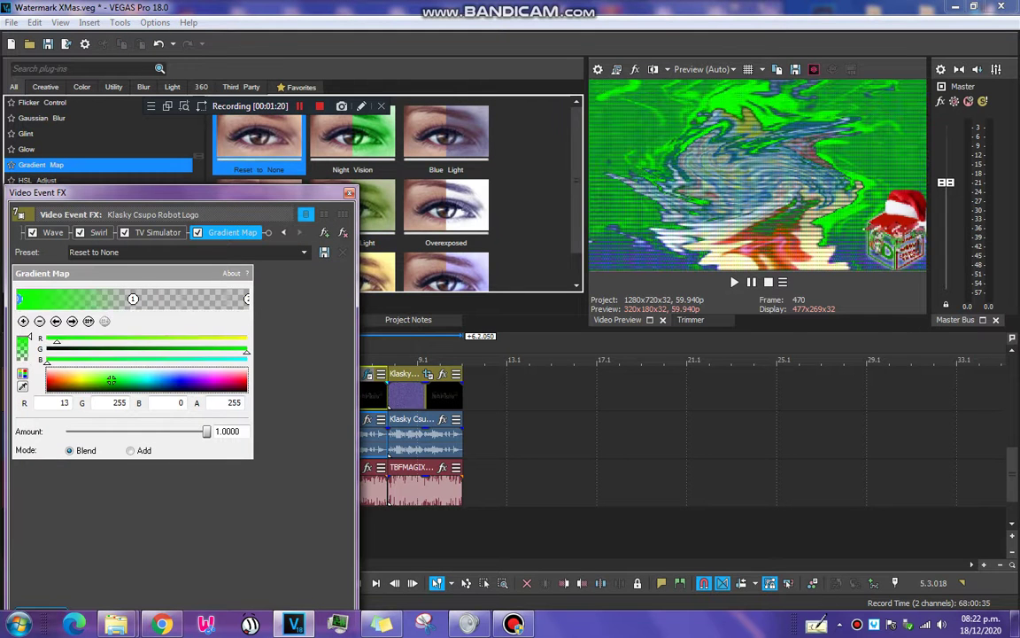
pyautogui.moveTo(249, 390); pyautogui.dragTo(246, 364)
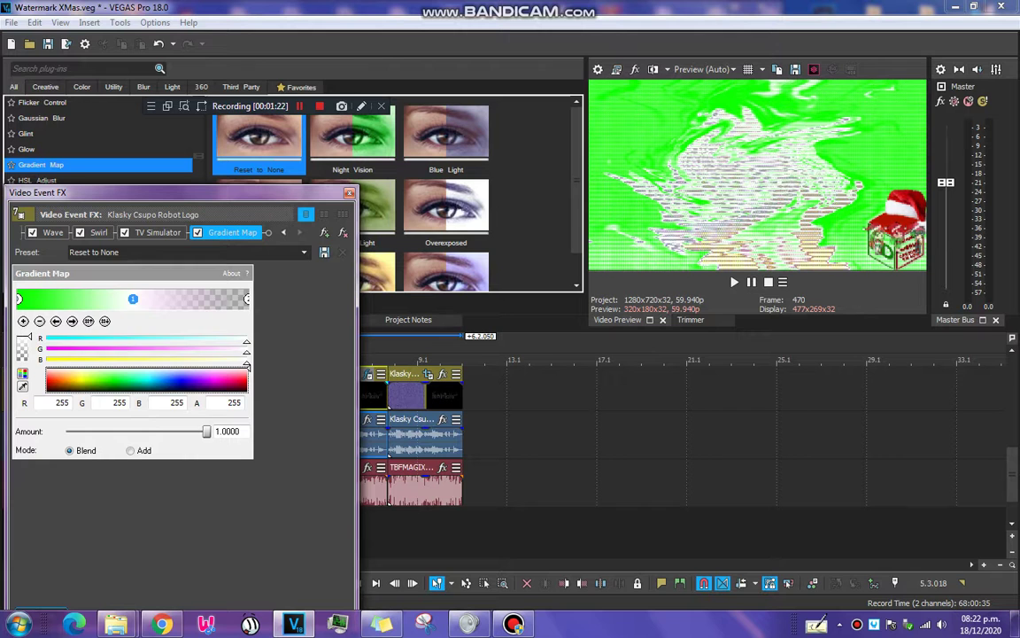
pyautogui.click(247, 298)
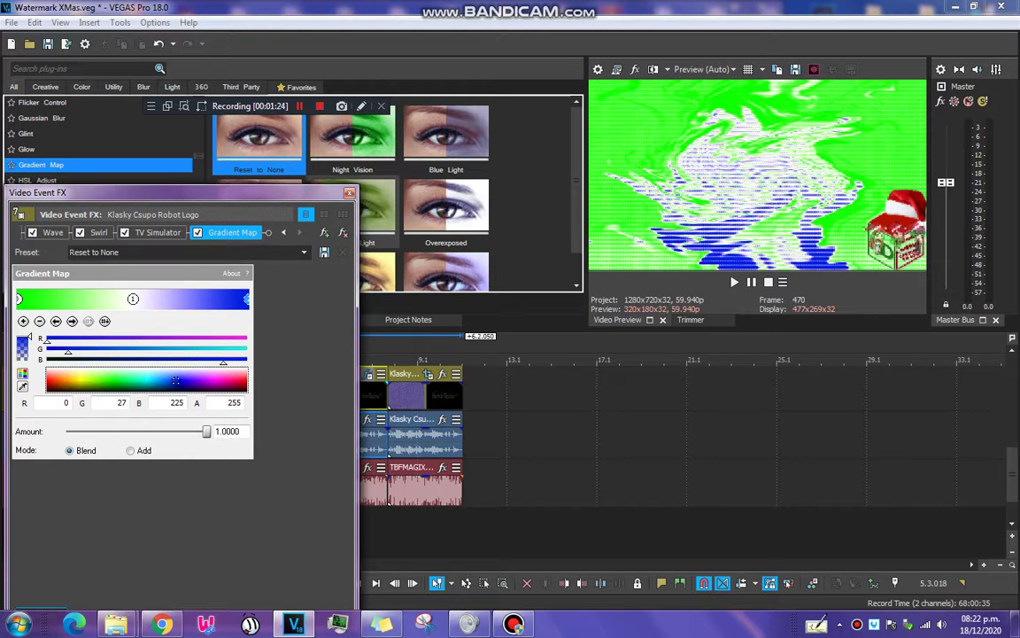
pyautogui.click(349, 192)
# - Add a Gradient Map to the third clip from the Reset to None preset, with opaque green (102, 255, 90), black and blue (45, 57, 255) stops
pyautogui.click(355, 394)
pyautogui.click(428, 482)
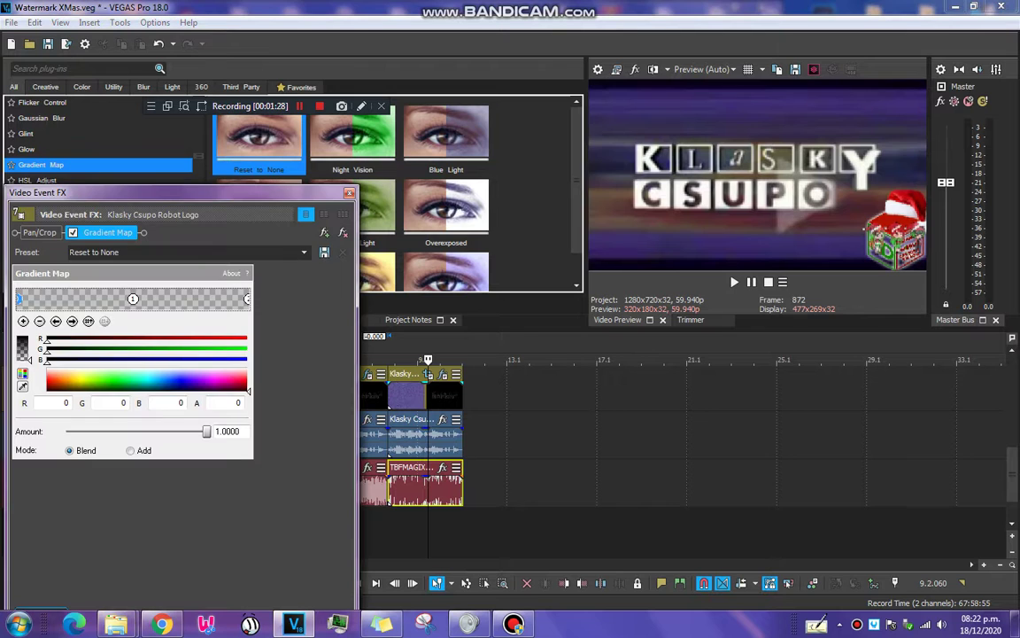
pyautogui.click(132, 298)
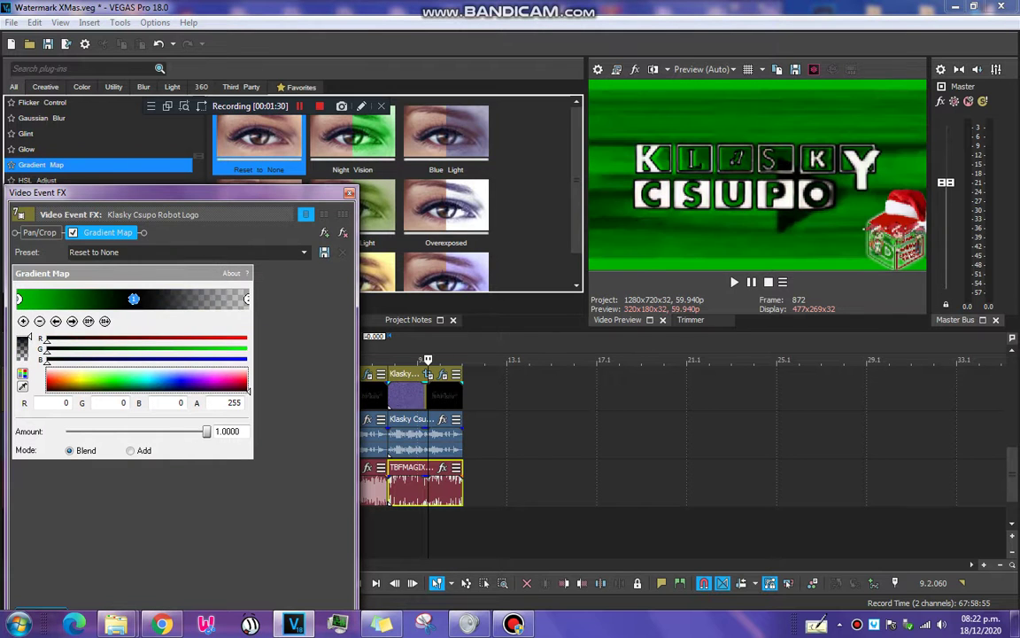
pyautogui.click(183, 298)
pyautogui.moveTo(133, 298); pyautogui.dragTo(104, 299)
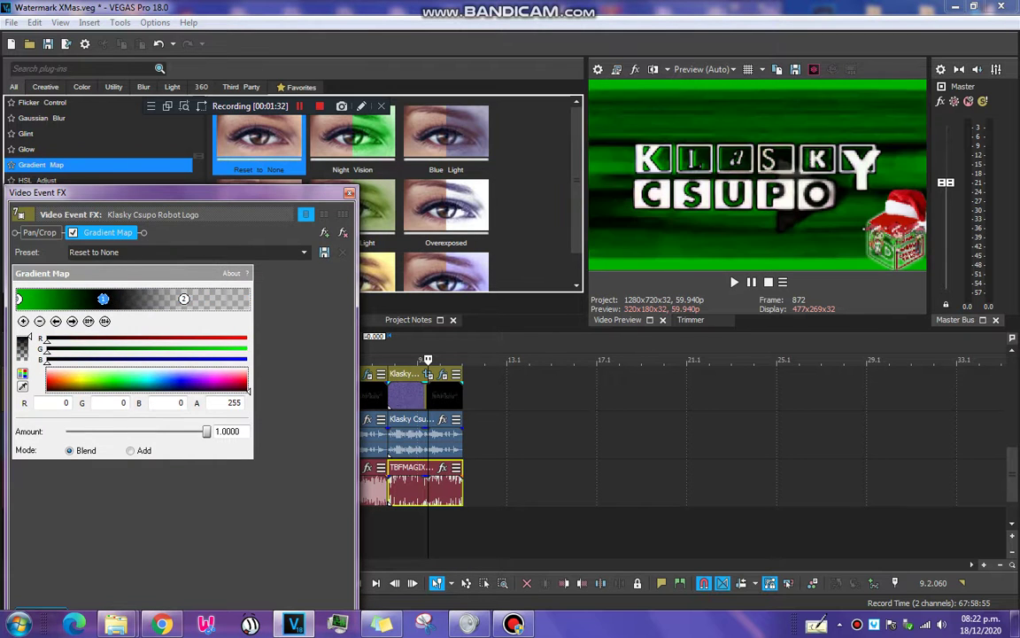
pyautogui.click(178, 377)
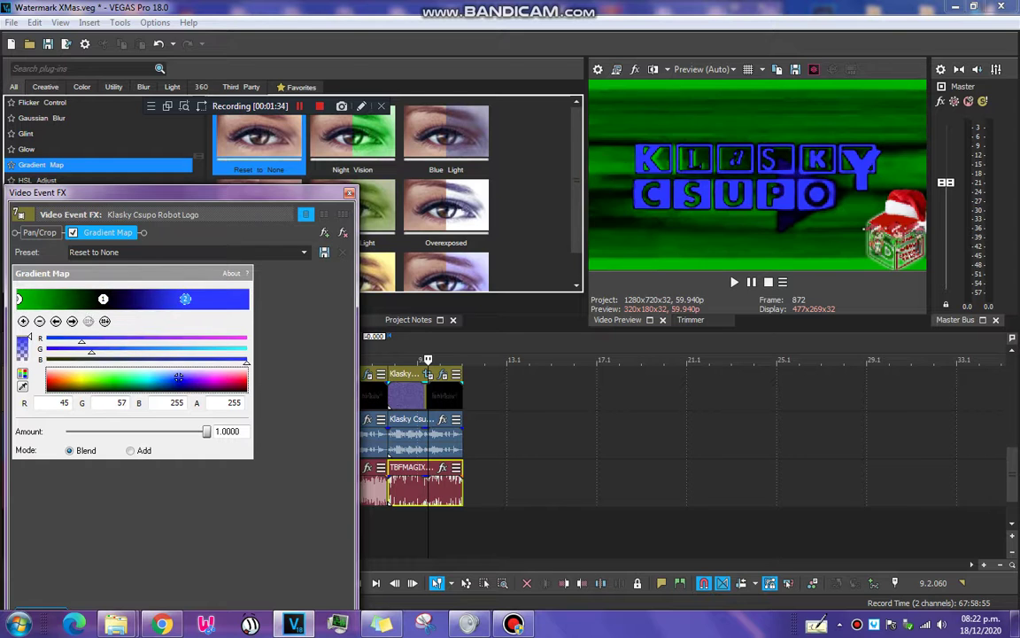
pyautogui.click(19, 299)
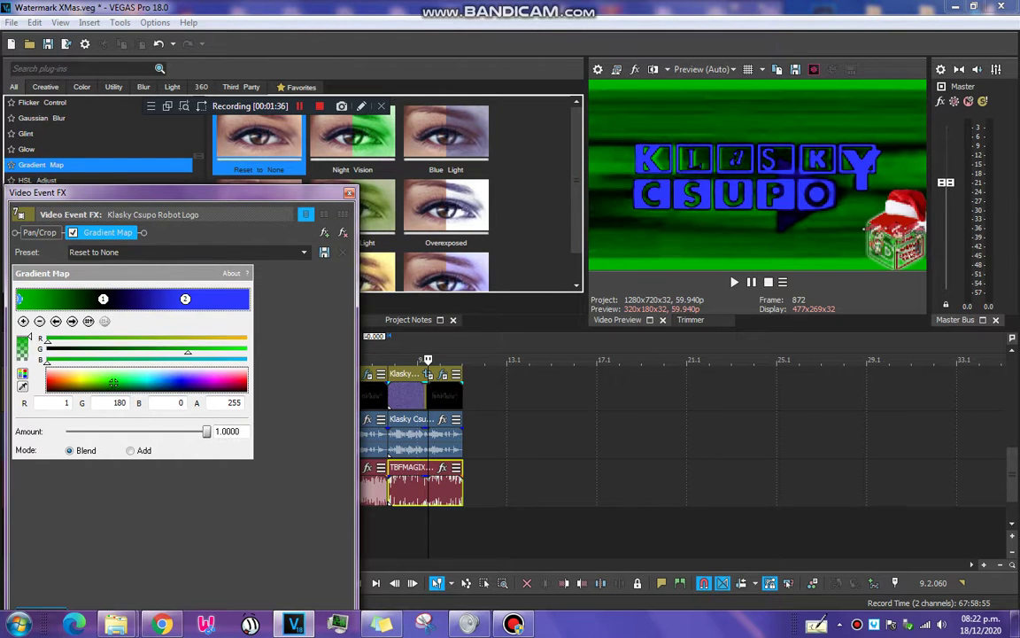
pyautogui.click(98, 377)
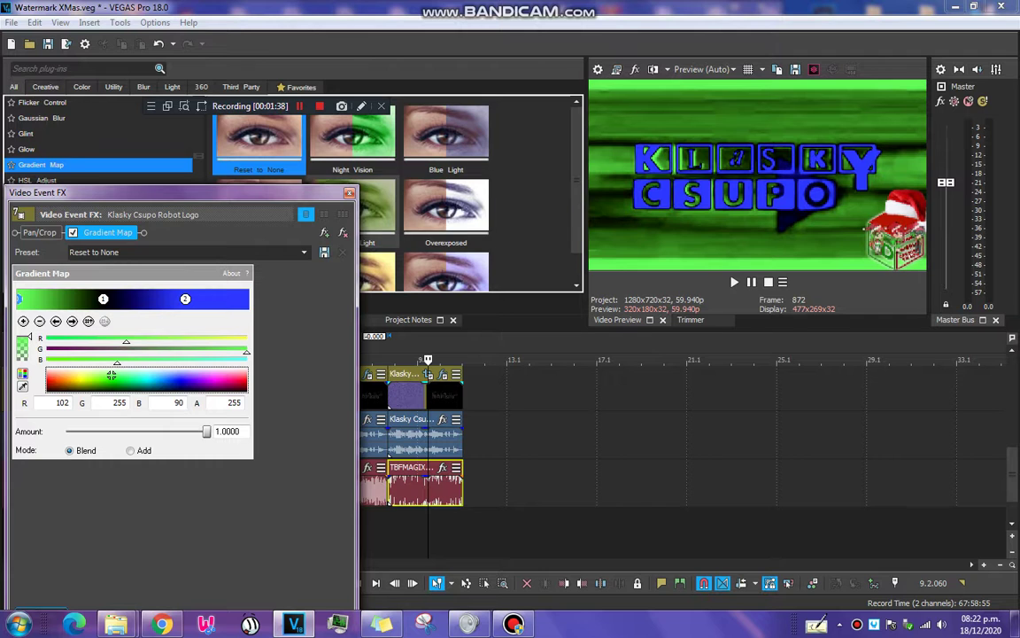
pyautogui.press('Escape')
# - Add the TV Simulator effect to the third clip using the custom dfhrtjh preset
pyautogui.press('t')
pyautogui.press('v')
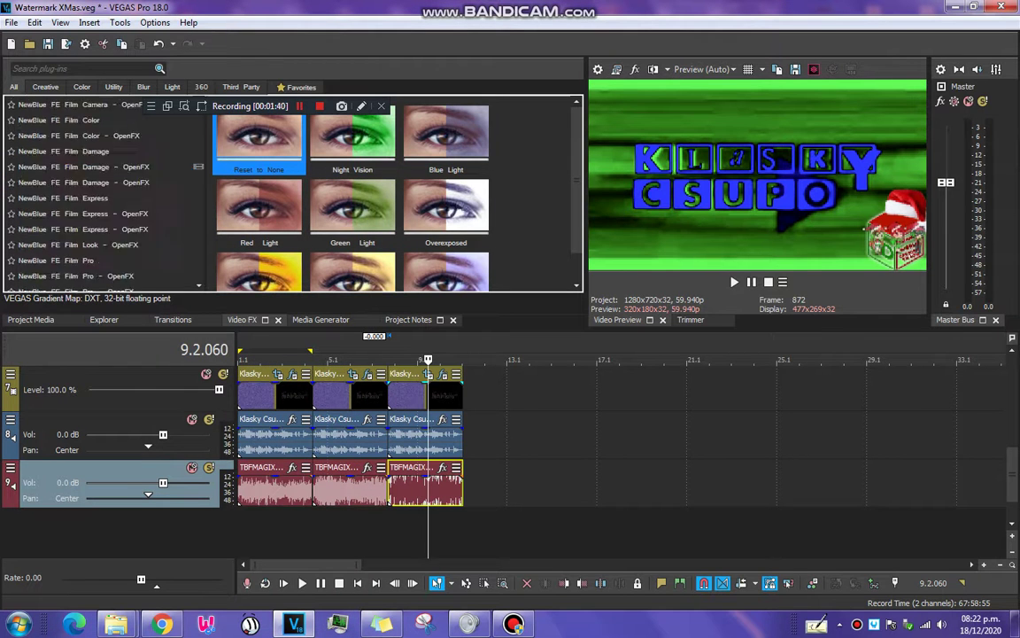
pyautogui.doubleClick(258, 208)
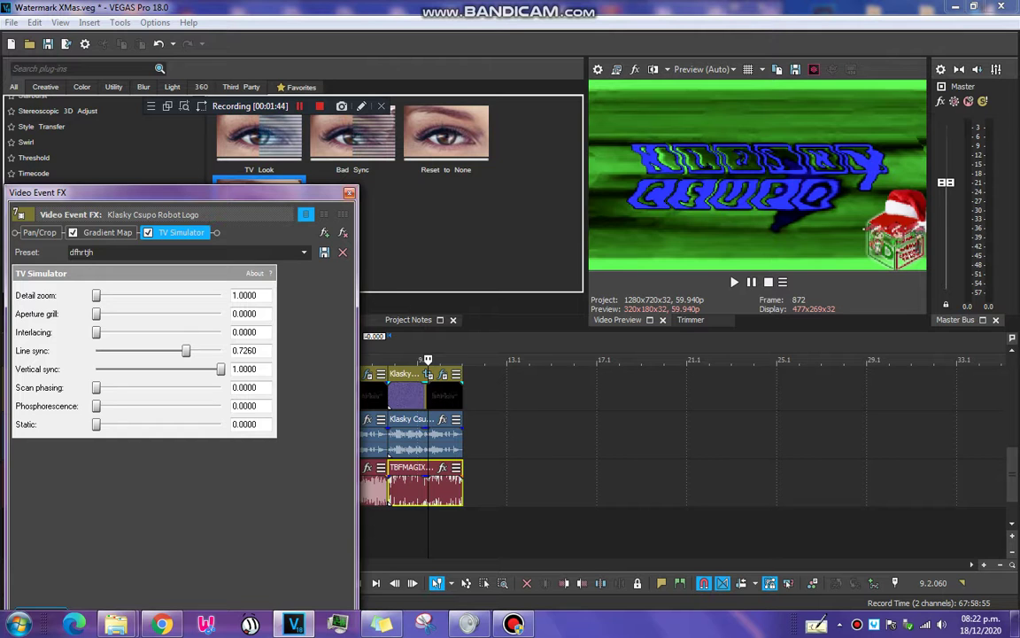
pyautogui.press('Escape')
# - Add the Swirl effect to the third clip from the Reset to None preset, with an amount of 0.109
pyautogui.press('s')
pyautogui.press('w')
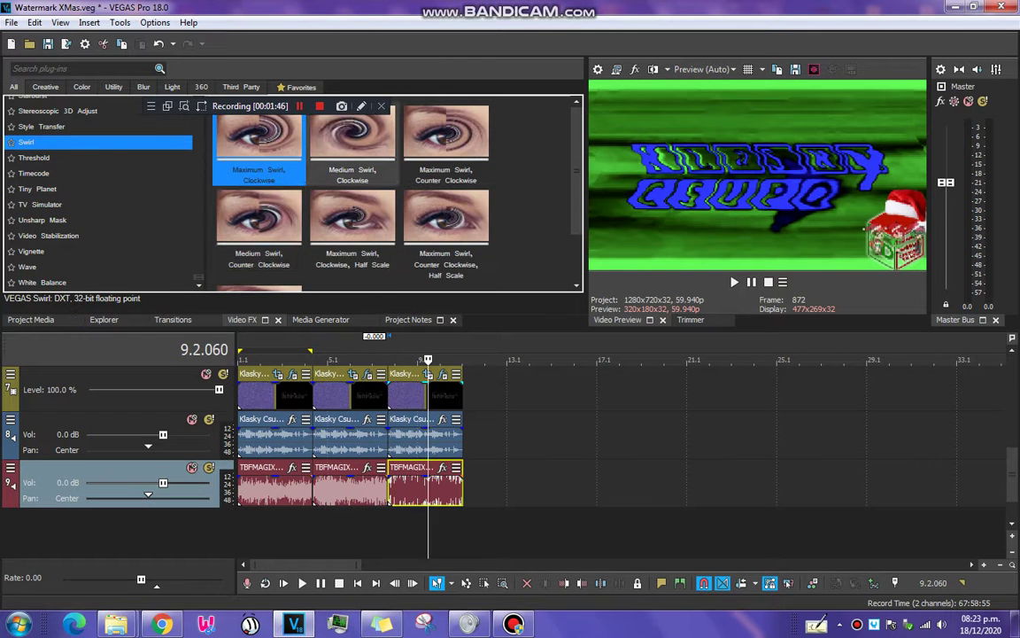
pyautogui.click(259, 287)
pyautogui.doubleClick(258, 252)
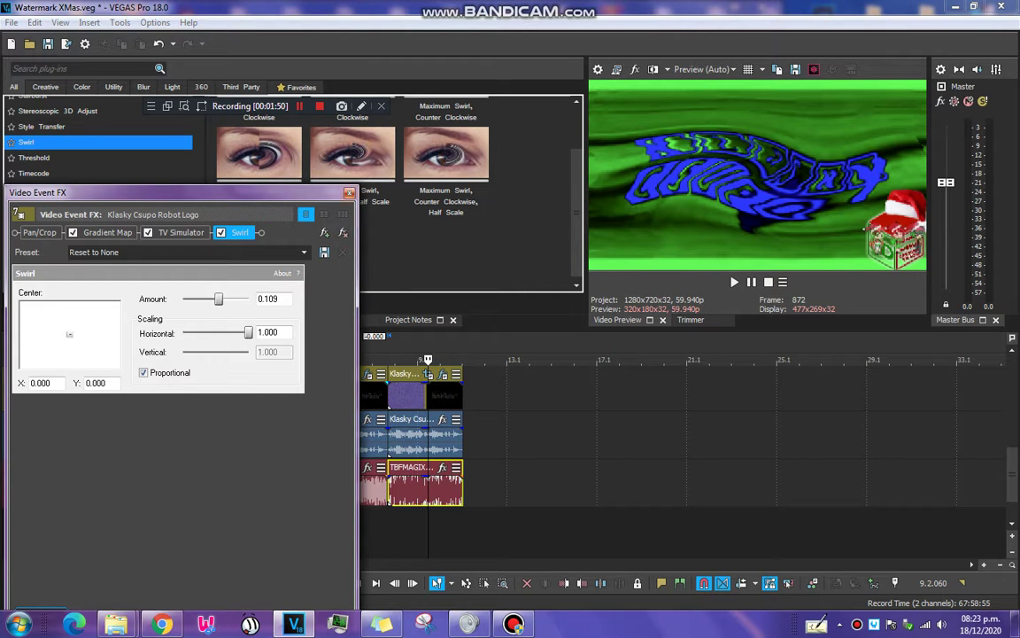
pyautogui.press('Escape')
# - Add the Wave effect to the third clip using the Vertical Only preset
pyautogui.click(27, 266)
pyautogui.click(352, 168)
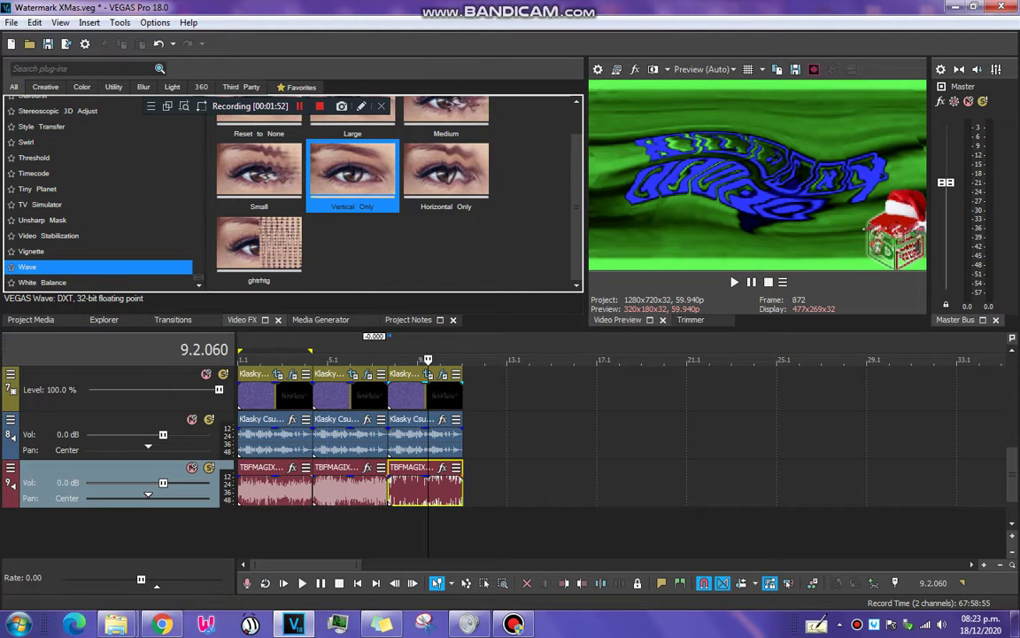
pyautogui.doubleClick(352, 169)
pyautogui.press('Escape')
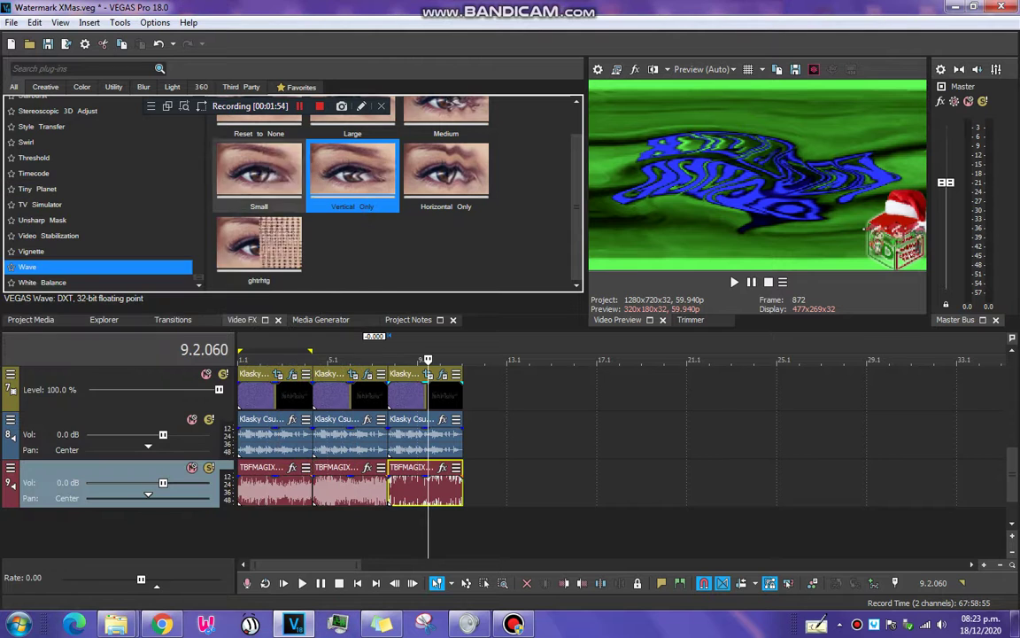
# - Add the NewBlue ME Wiggle effect to the third clip using the Fun House preset
pyautogui.scroll(-15, 97, 190)
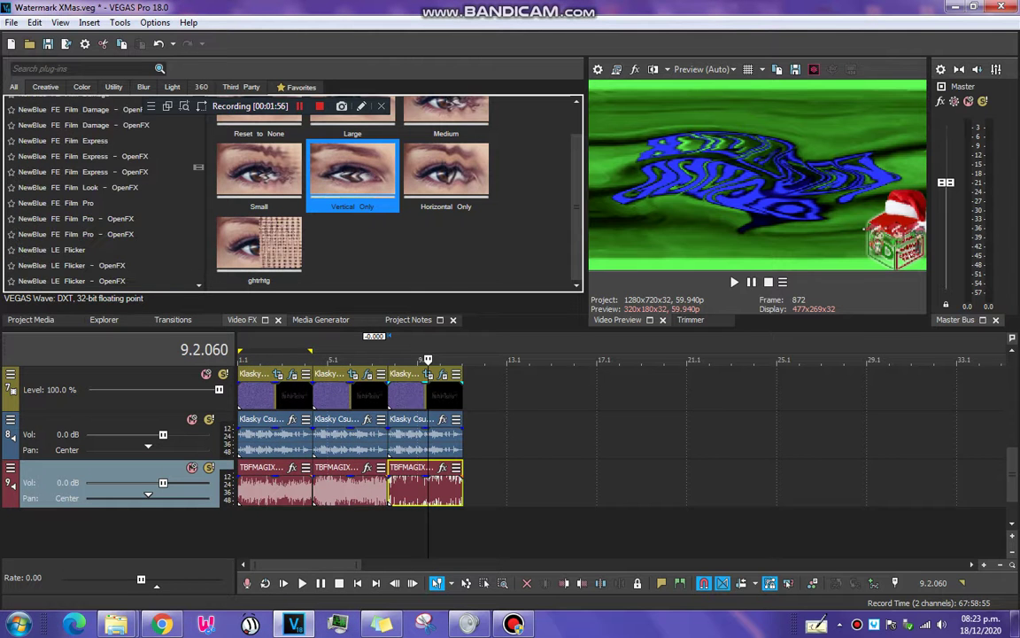
pyautogui.scroll(-20, 98, 190)
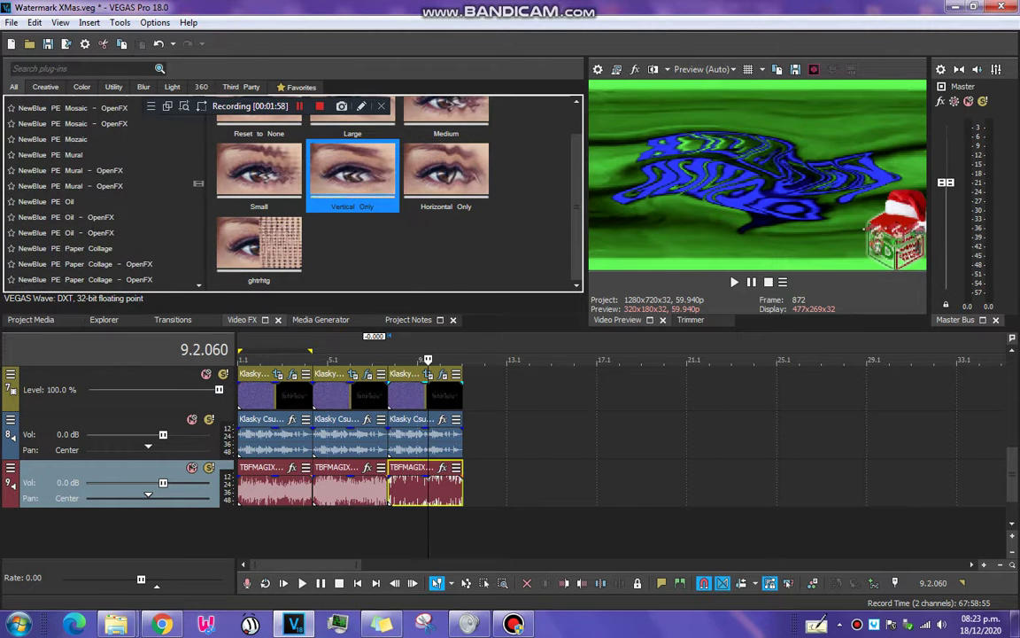
pyautogui.scroll(10, 97, 191)
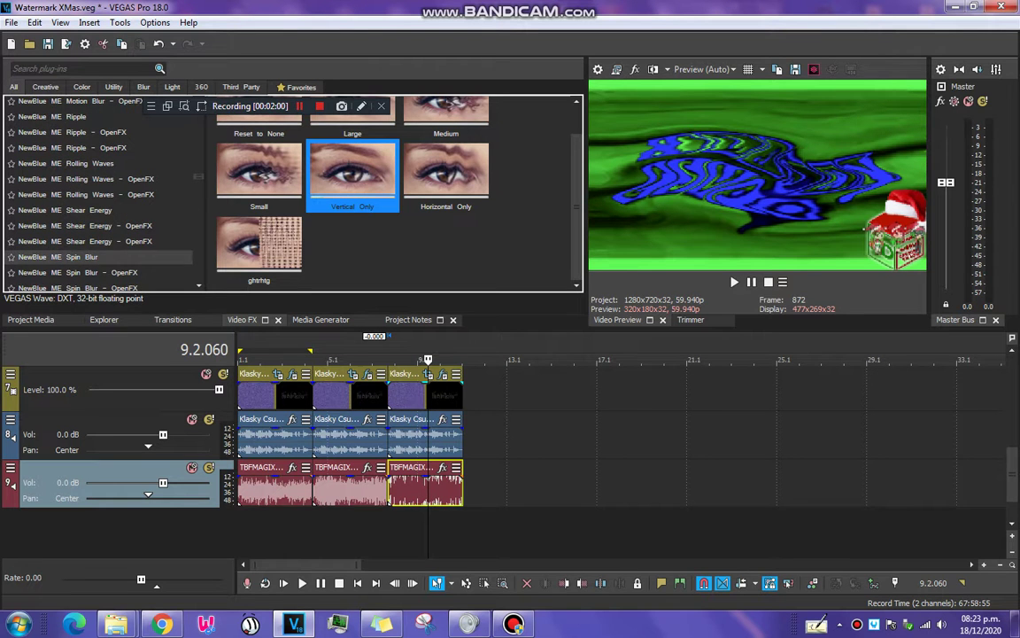
pyautogui.scroll(-3, 98, 190)
pyautogui.click(53, 155)
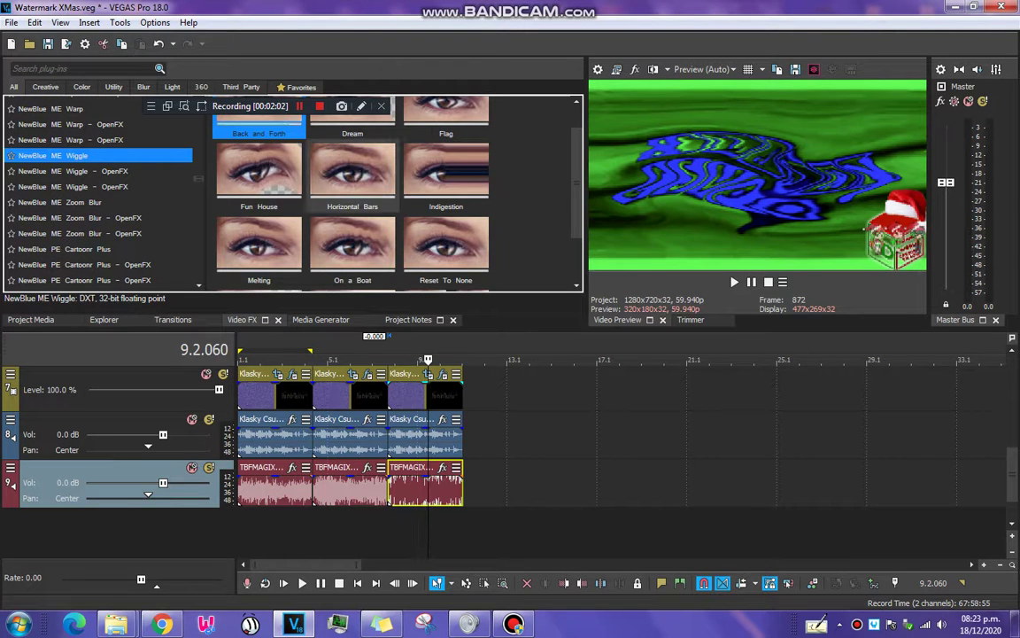
pyautogui.moveTo(258, 173); pyautogui.dragTo(406, 394)
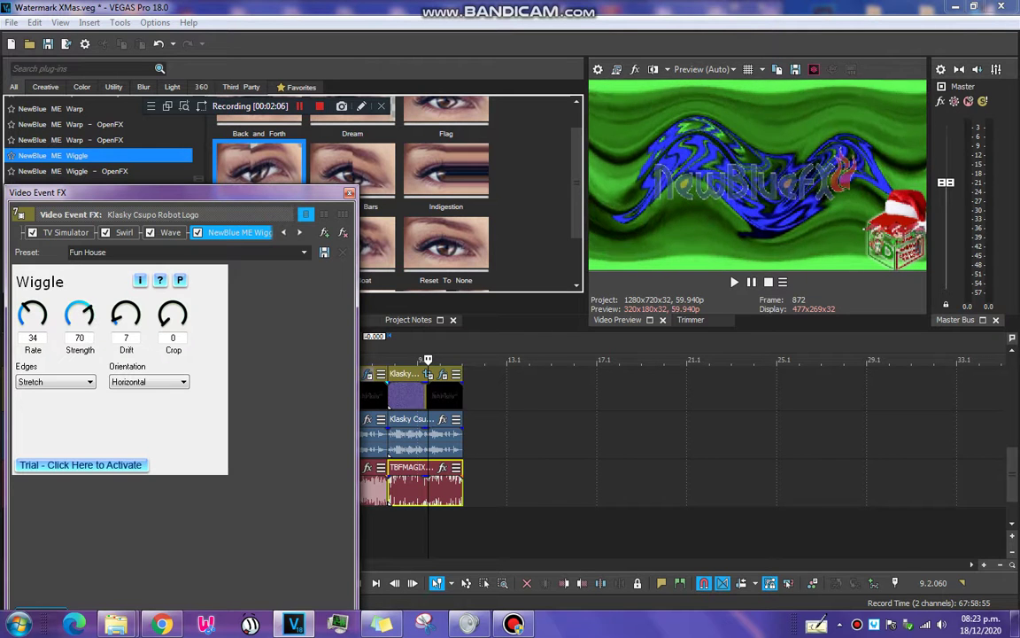
pyautogui.press('Escape')
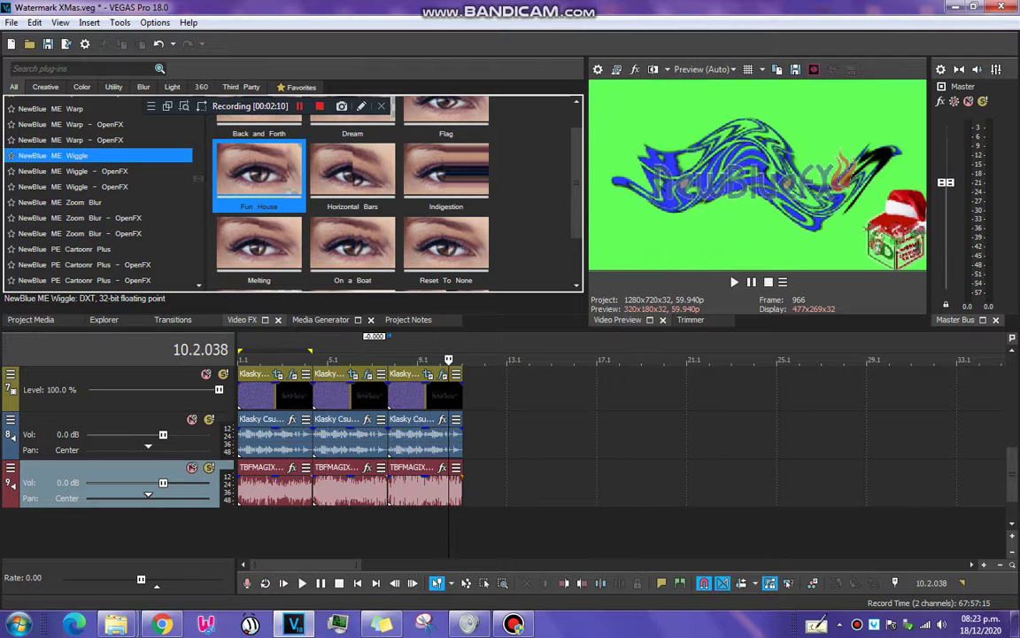
# - Select the time range spanning all three clips and briefly play it back from the start
pyautogui.press('space')
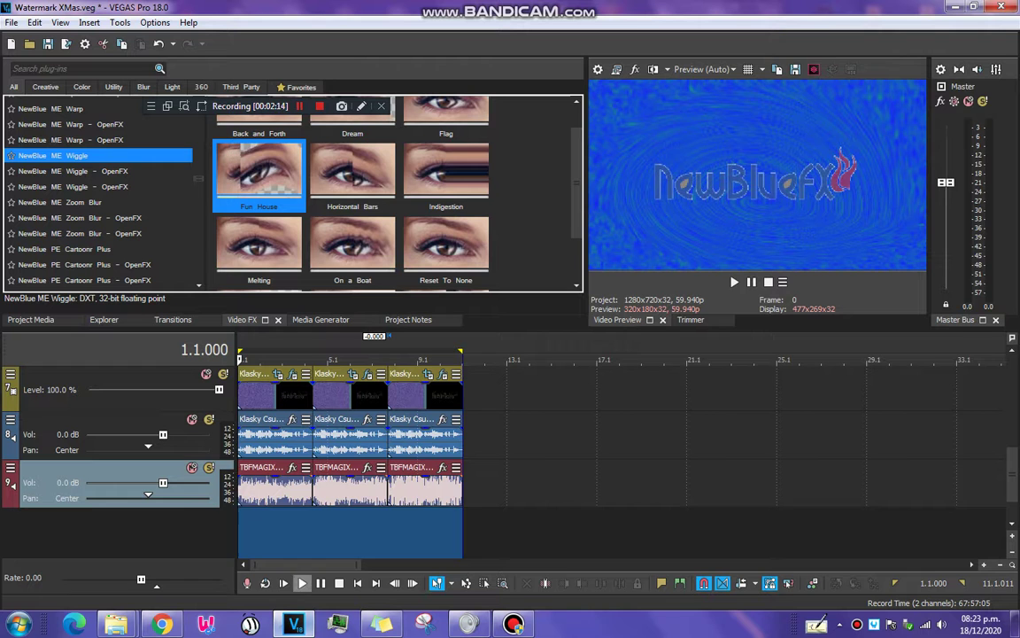
pyautogui.press('space')
pyautogui.press('Return')
# - Delete audio track 8 holding the original Klasky Csupo clip sound
pyautogui.rightClick(89, 436)
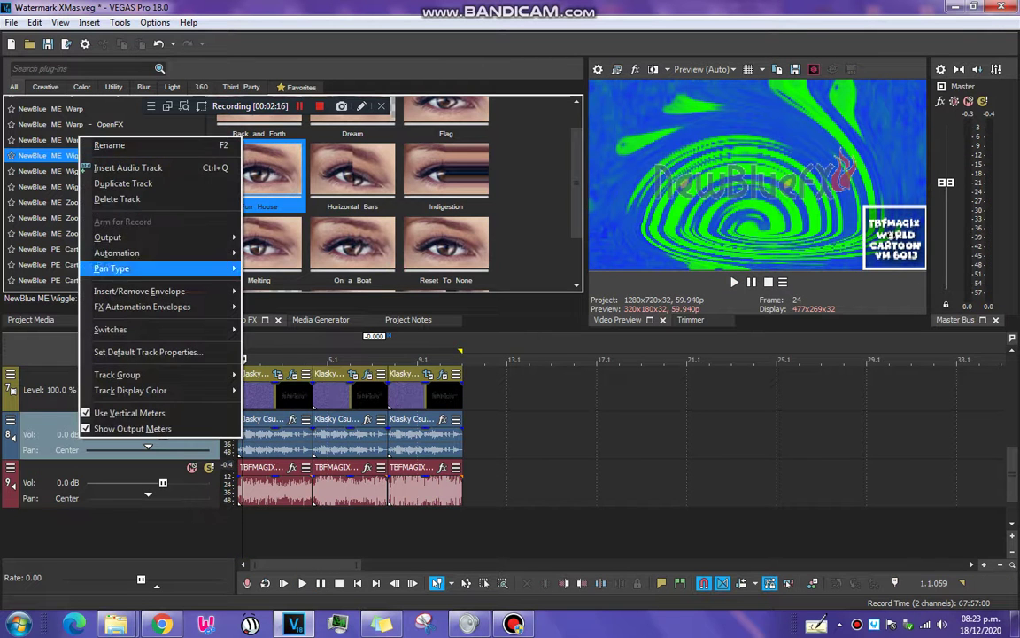
pyautogui.click(116, 199)
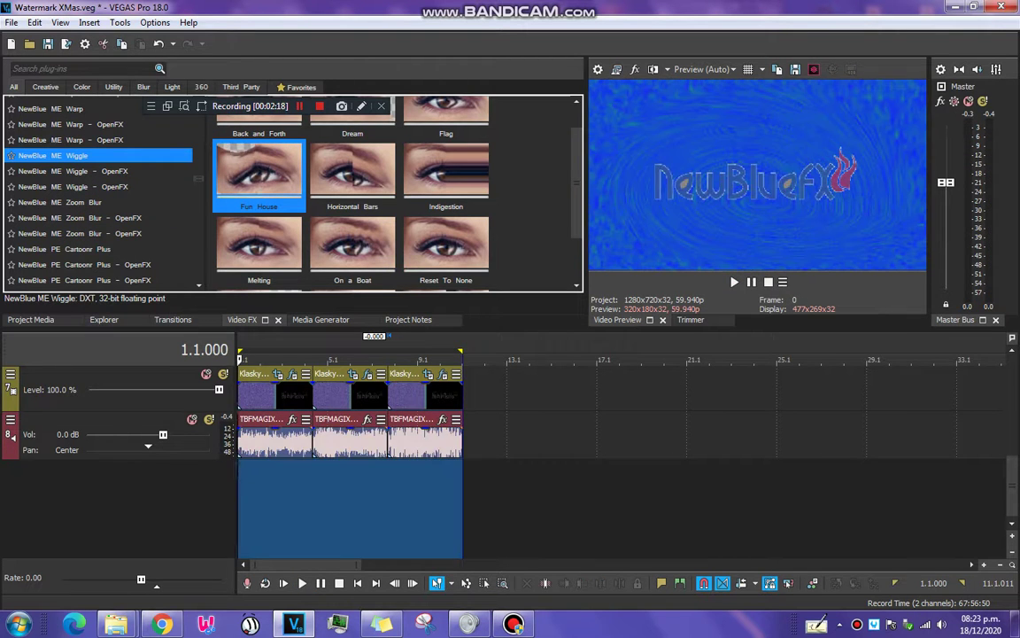
# - Open the render settings, choose the desktop folder (COLLAB ENTRY FOR MVEC296-PART 8) and name the file Klasky Csupo In TBFMAGIXWCVM6013Tracker Major V1 V2 V3
pyautogui.click(66, 44)
pyautogui.click(651, 425)
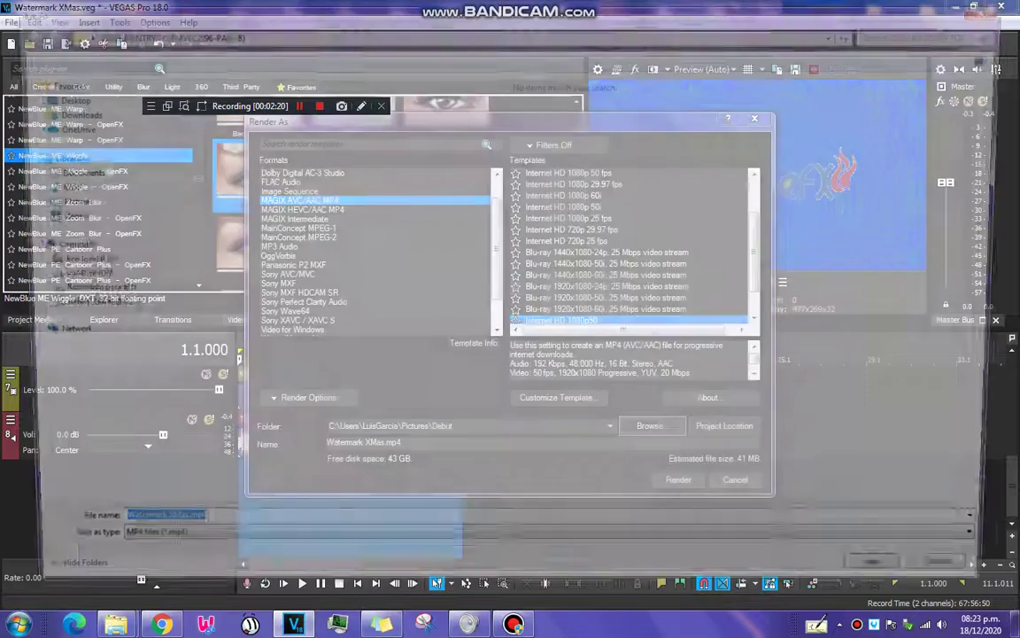
pyautogui.click(57, 97)
pyautogui.doubleClick(483, 115)
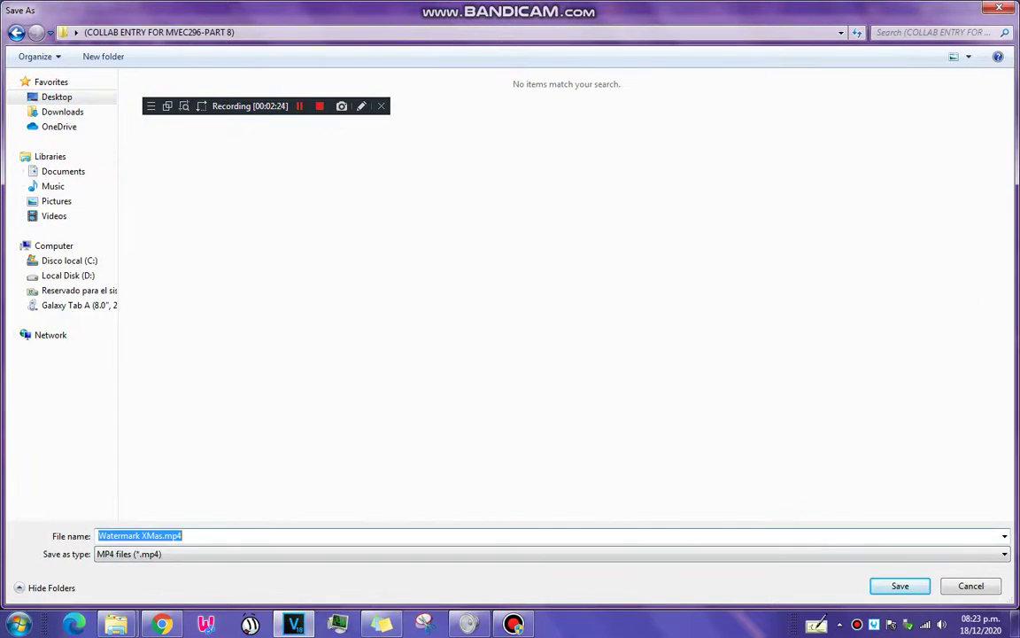
pyautogui.write('13Tracker Major V1 V2 V3')
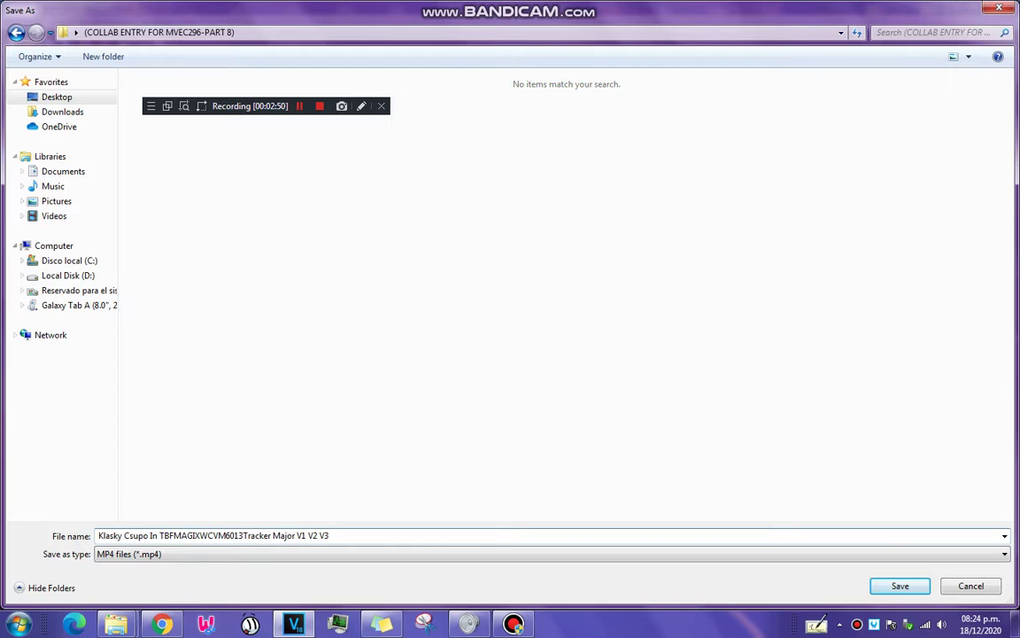
# - Switch to Windows Explorer and copy the name of the (COLLAB ENTRY FOR MVEC296-PART 8) folder on the desktop
pyautogui.moveTo(116, 624)
pyautogui.moveTo(95, 558)
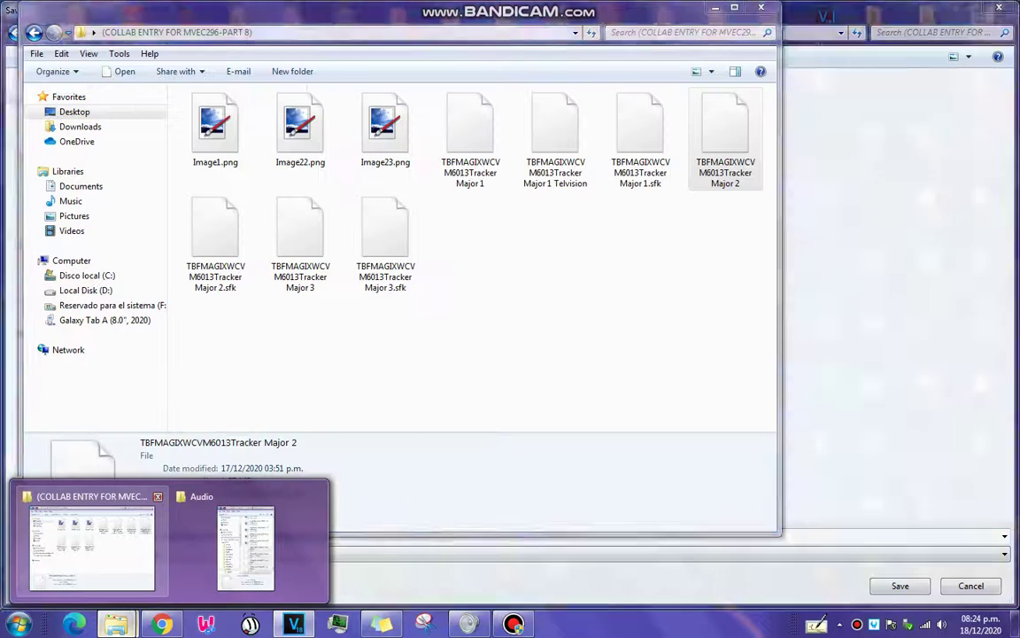
pyautogui.moveTo(245, 545)
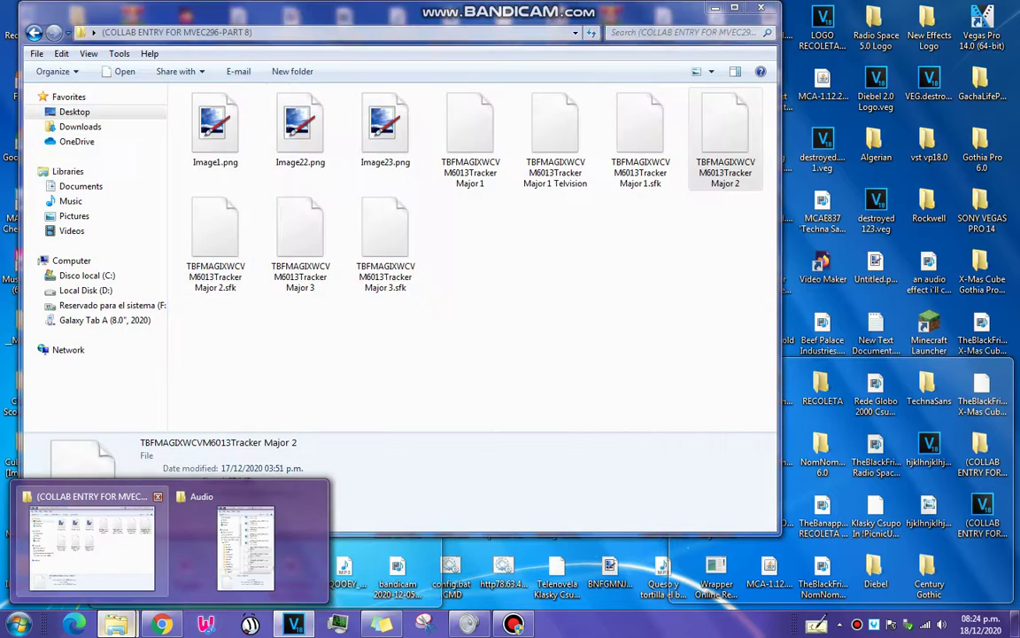
pyautogui.click(92, 545)
pyautogui.hotkey('alt', 'Up')
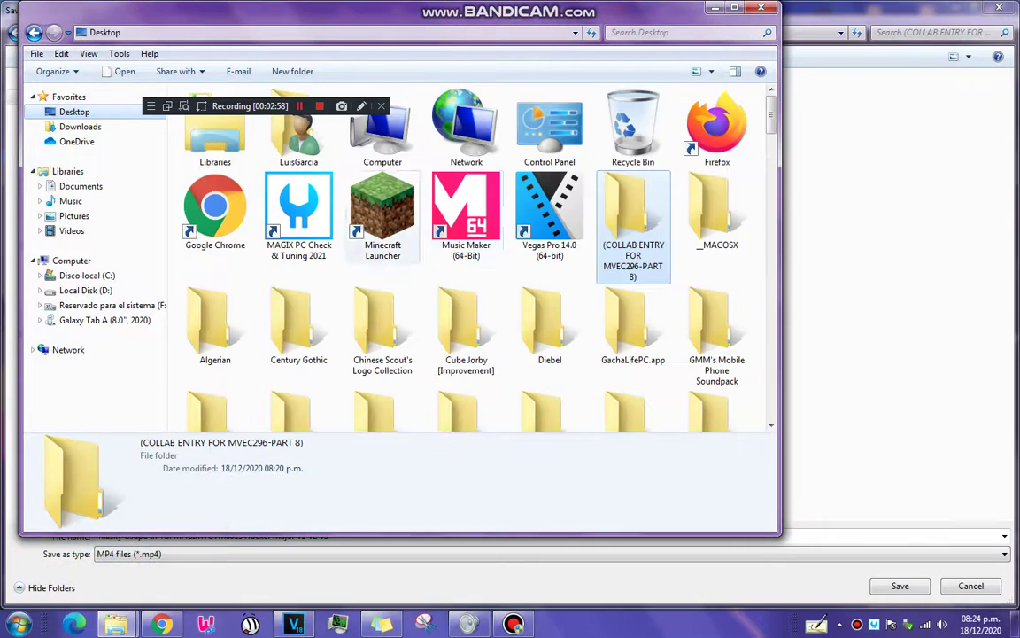
pyautogui.rightClick(644, 223)
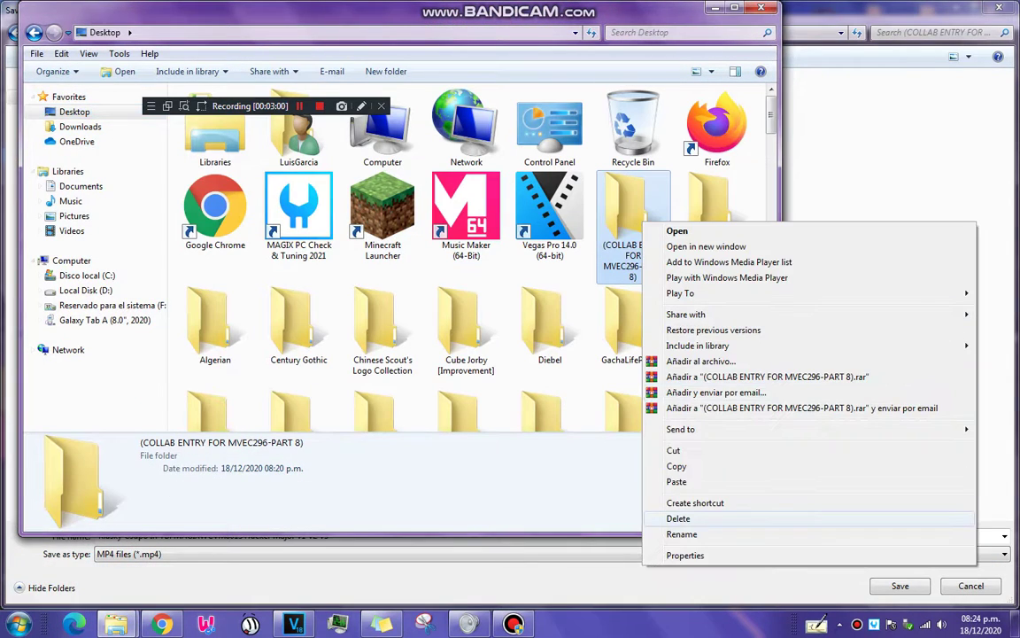
pyautogui.click(682, 534)
pyautogui.rightClick(633, 259)
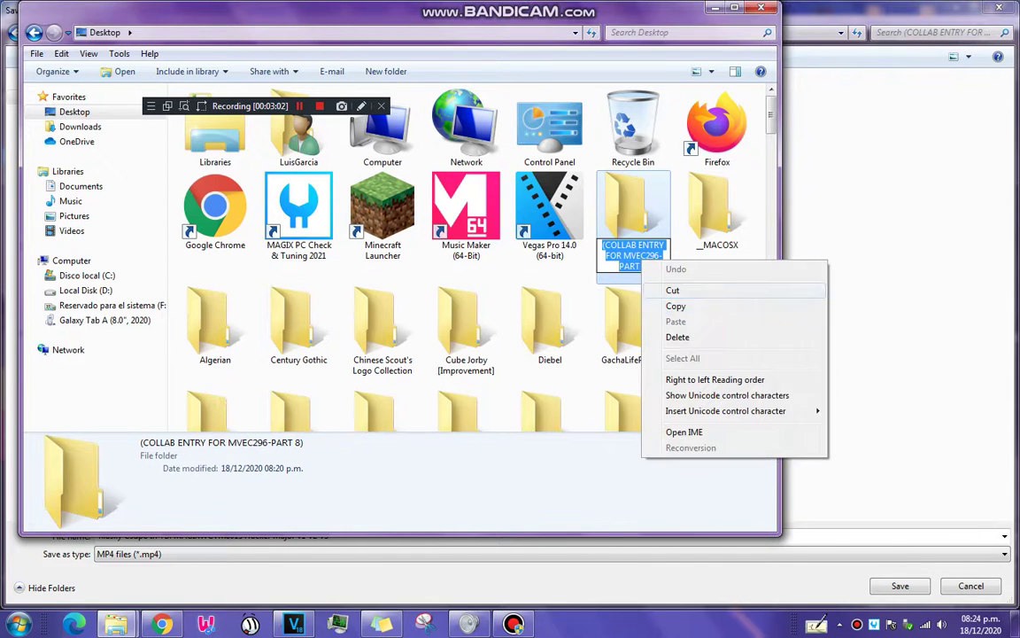
pyautogui.click(682, 305)
pyautogui.hotkey('ctrl', 'a')
# - Paste the copied folder name before the render file name, change it to (COLLAB ENTRY FOR MVEC296-PART 4) and accept the name
pyautogui.rightClick(96, 531)
pyautogui.click(97, 535)
pyautogui.rightClick(96, 530)
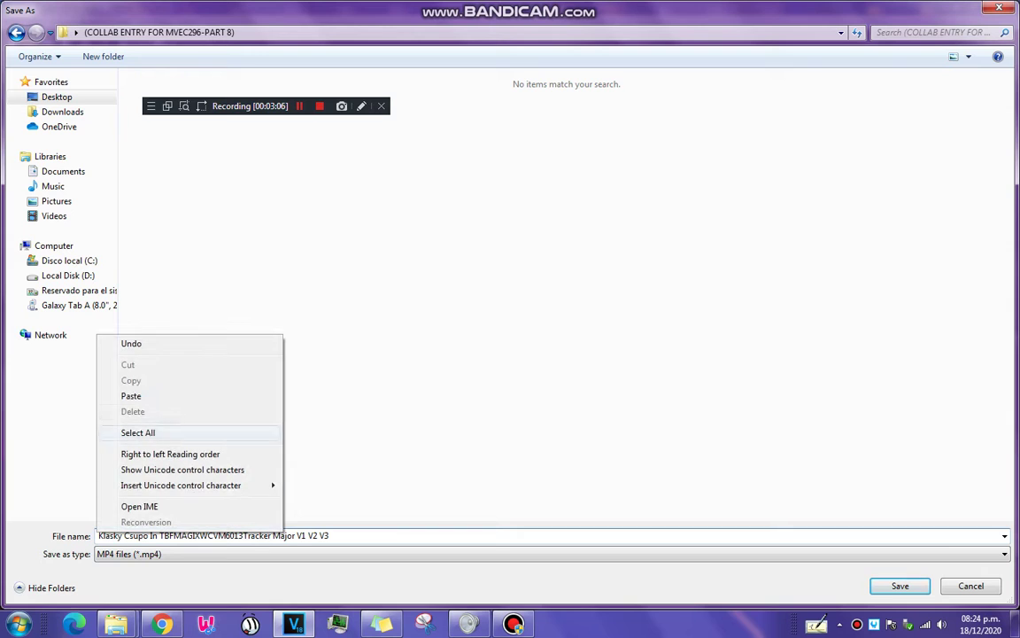
pyautogui.click(131, 396)
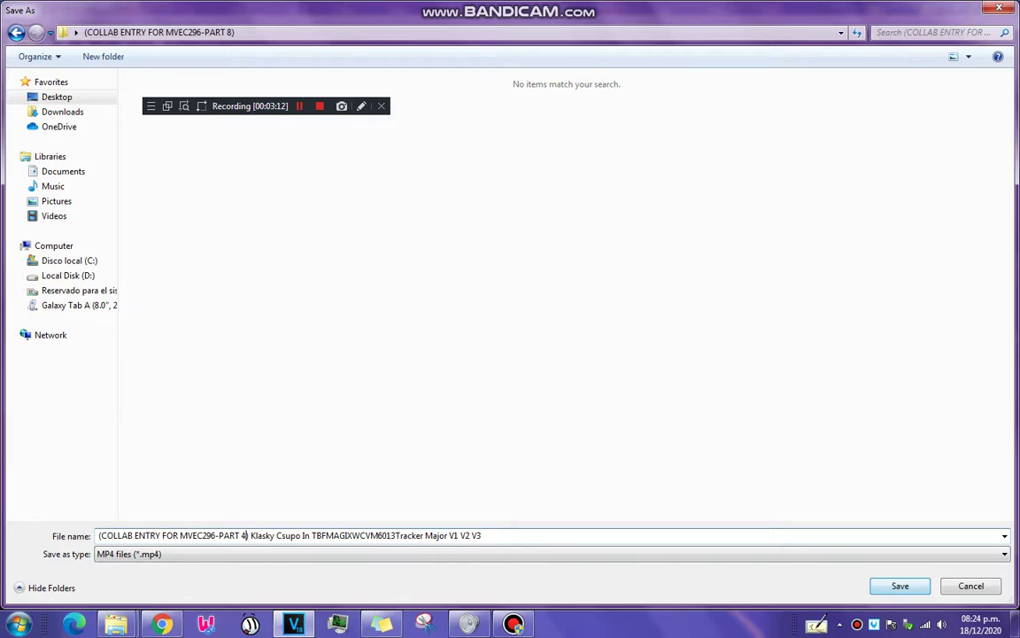
pyautogui.press('Return')
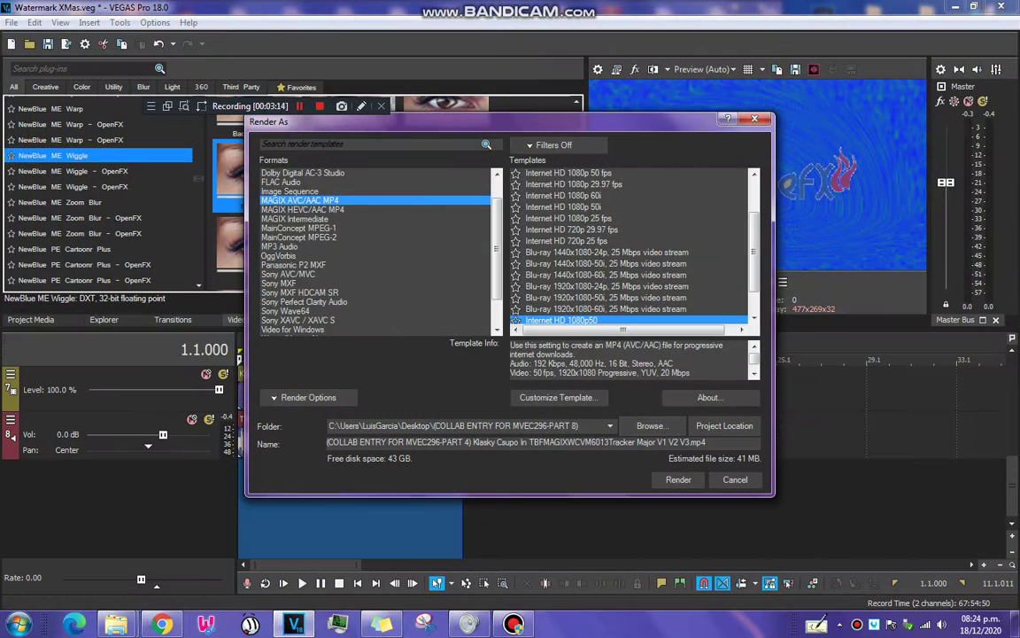
# - Copy the complete render file name, and cancel the save and render dialogs
pyautogui.click(650, 425)
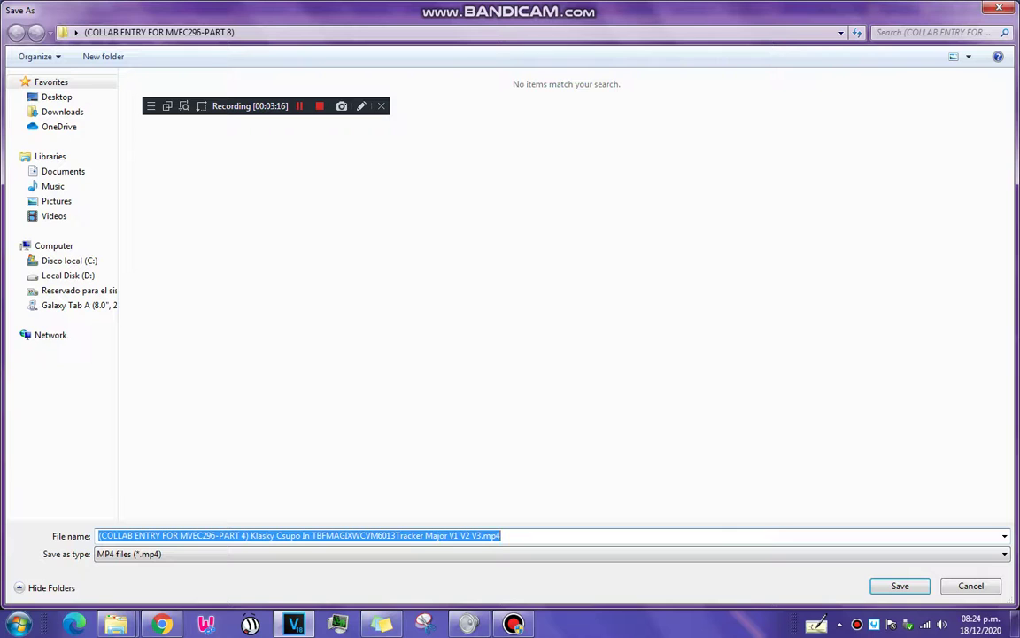
pyautogui.rightClick(535, 535)
pyautogui.click(573, 385)
pyautogui.click(971, 586)
pyautogui.press('Escape')
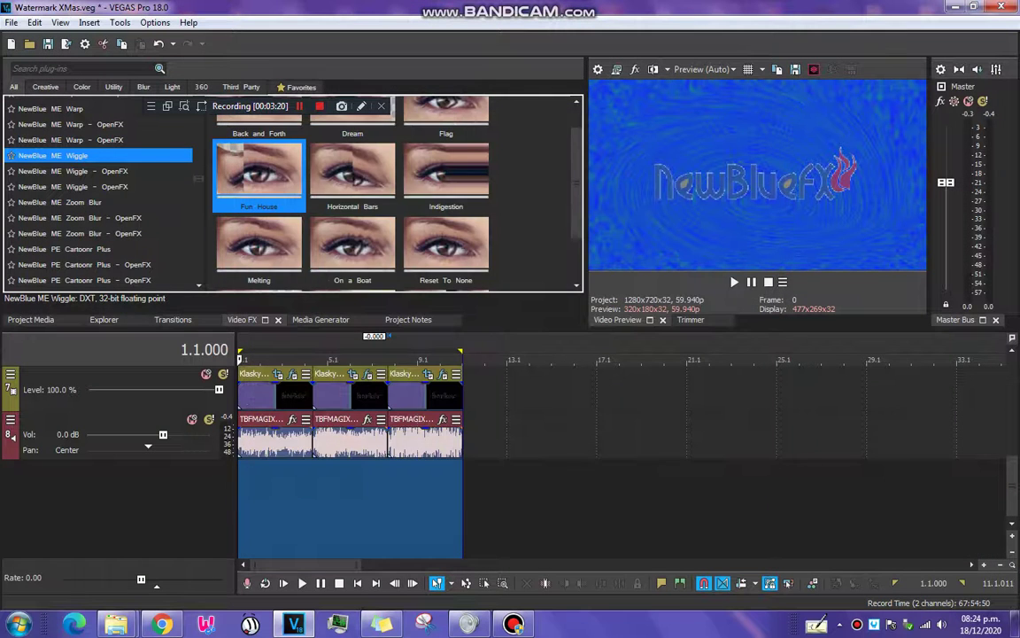
# - Show the project media, reopen the render save dialog and replace the default file name with the copied one
pyautogui.hotkey('alt', '1')
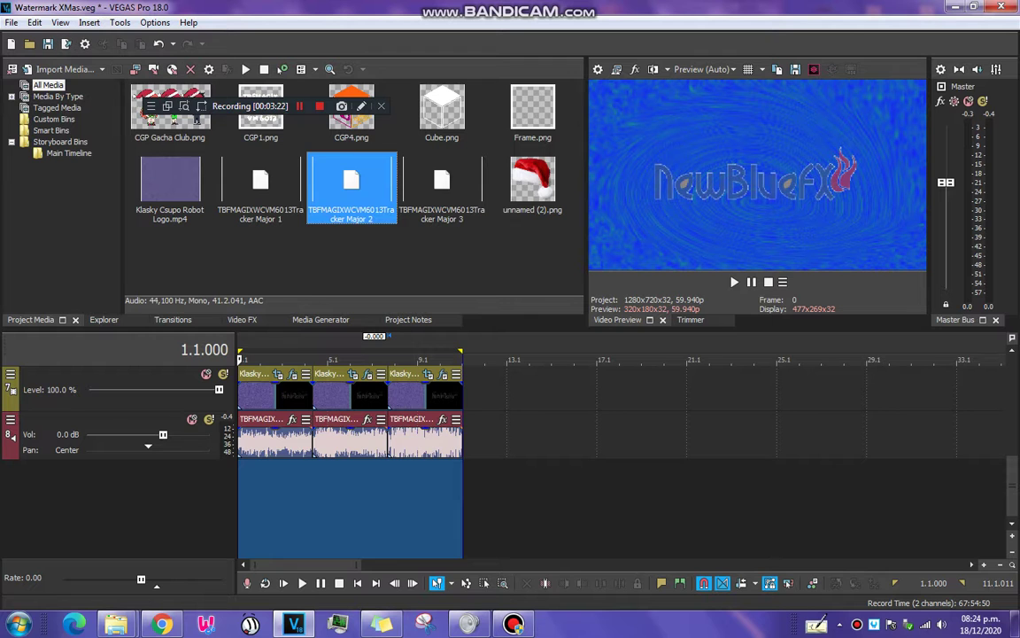
pyautogui.click(65, 44)
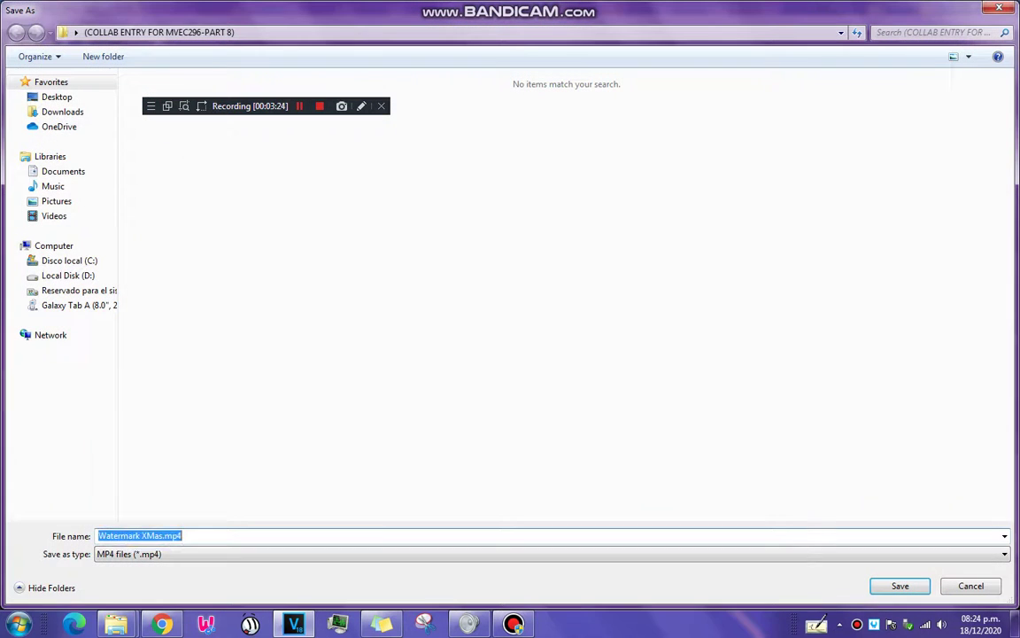
pyautogui.press('BackSpace')
pyautogui.rightClick(199, 534)
pyautogui.press('p')
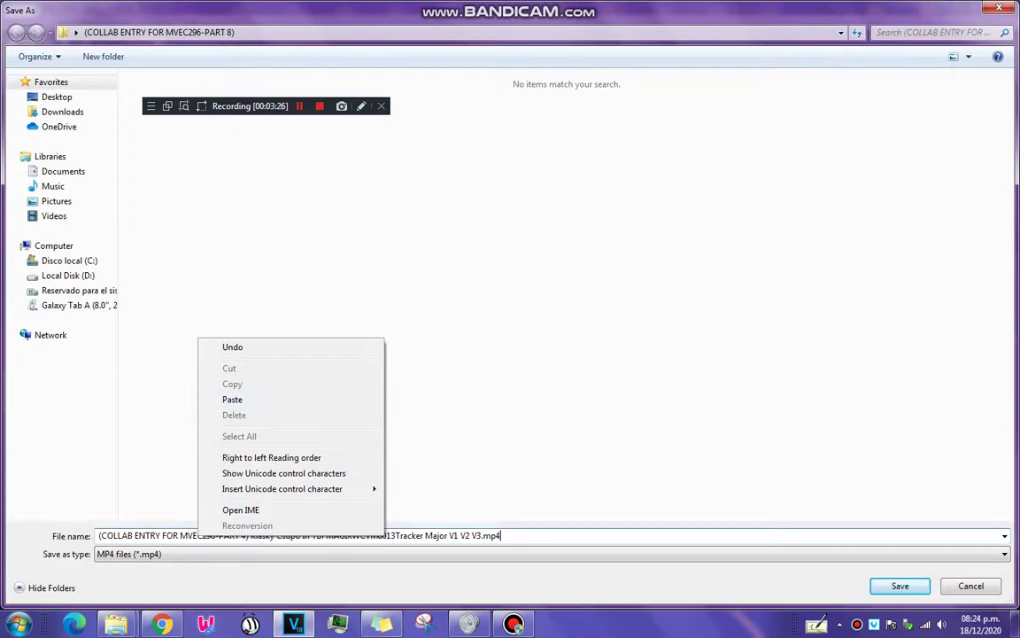
# - Choose the Debut folder in the Pictures library as the destination and start rendering the MP4 video
pyautogui.click(56, 201)
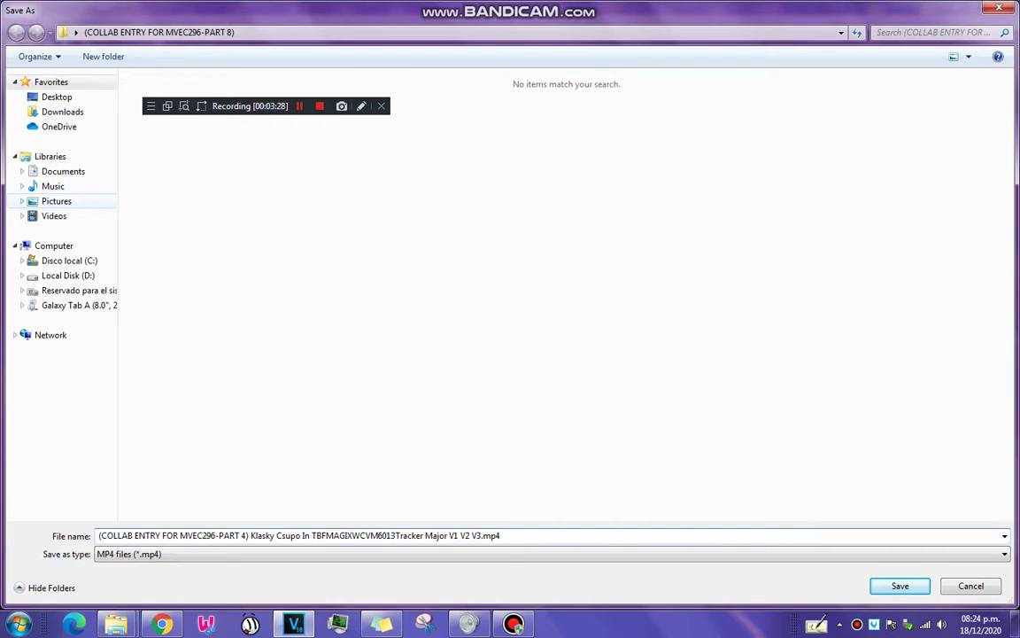
pyautogui.doubleClick(400, 148)
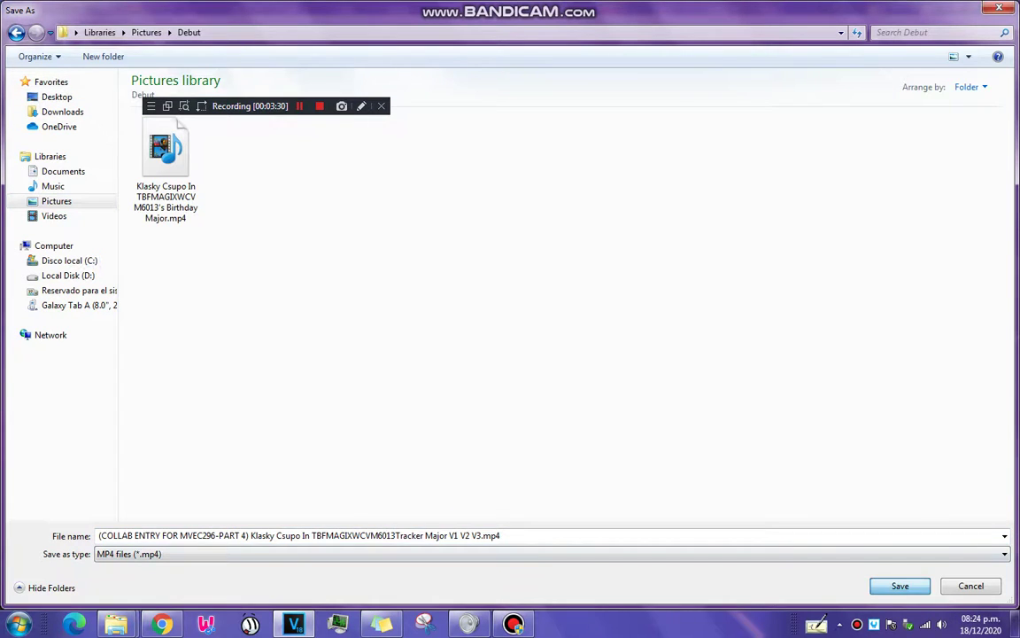
pyautogui.press('Return')
pyautogui.press('Return')
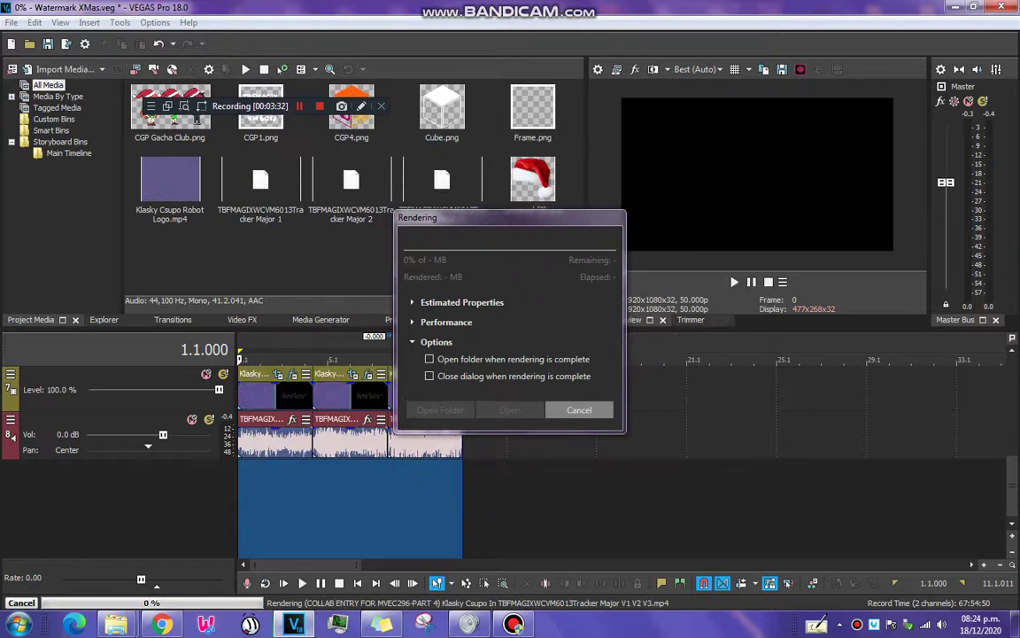